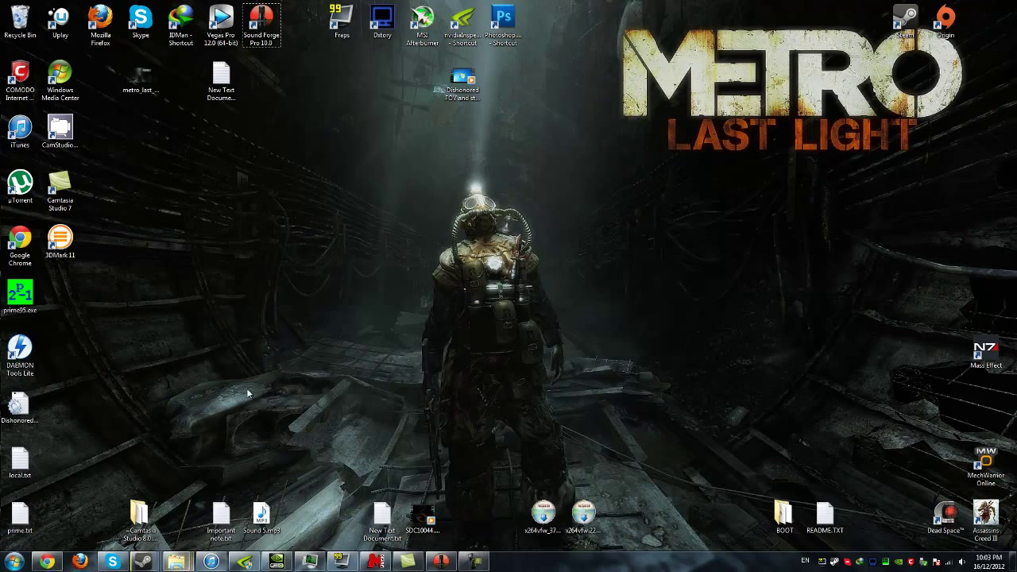
- Open a file browser window on the computer's drives and browse to C:\Program Files (x86)\Steam
click(14, 565)
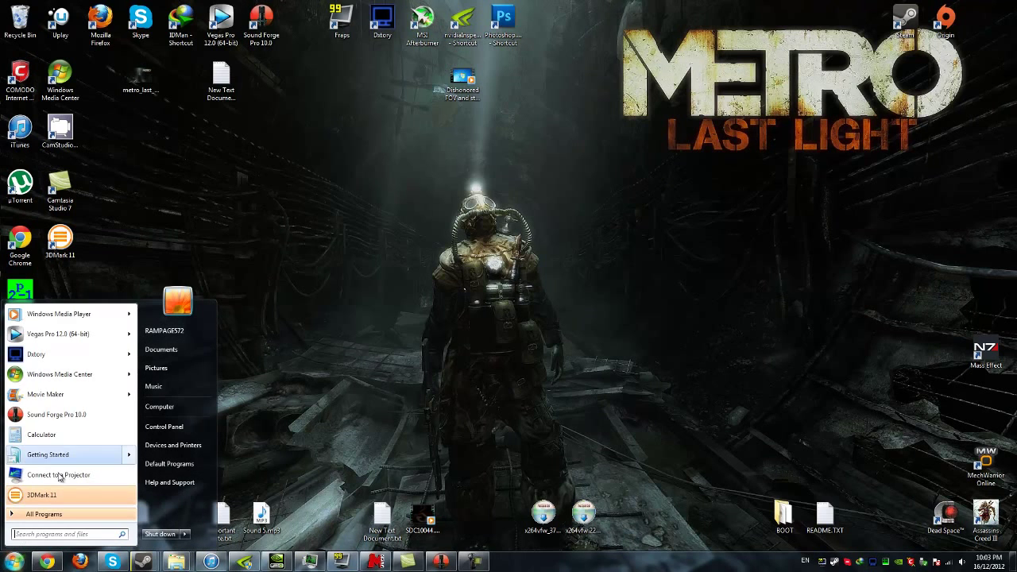
click(152, 417)
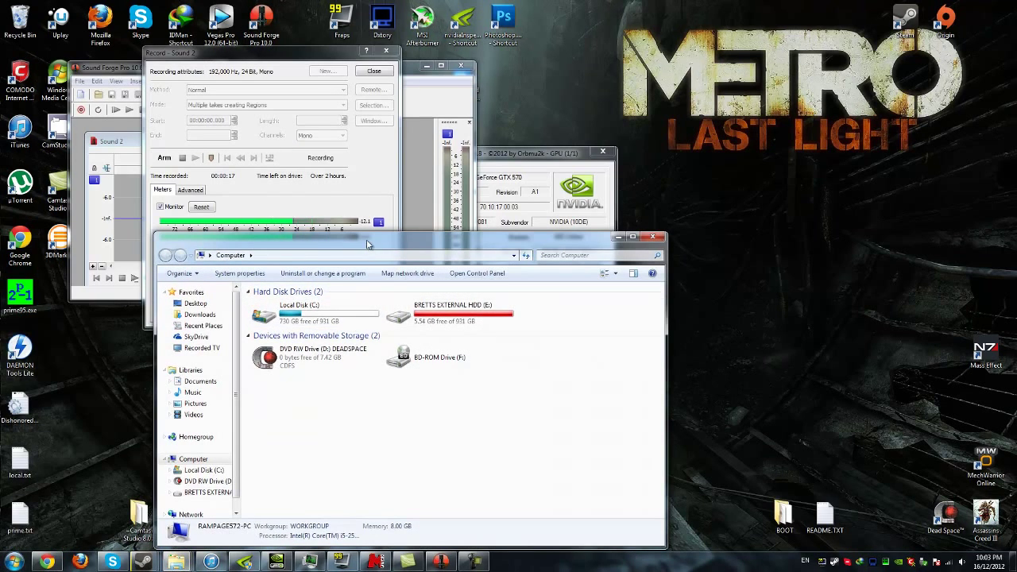
drag(371, 232, 623, 187)
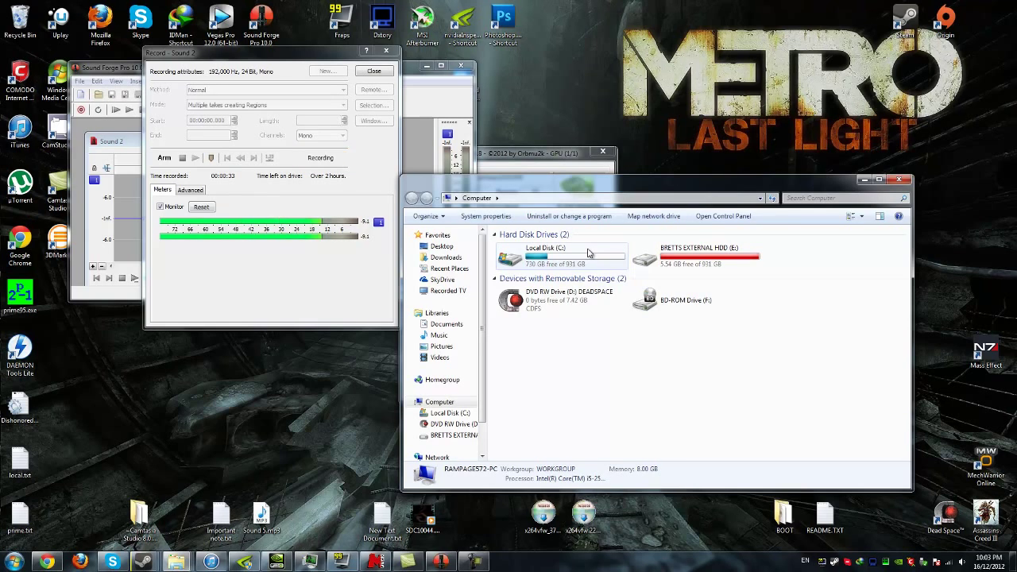
double_click(587, 254)
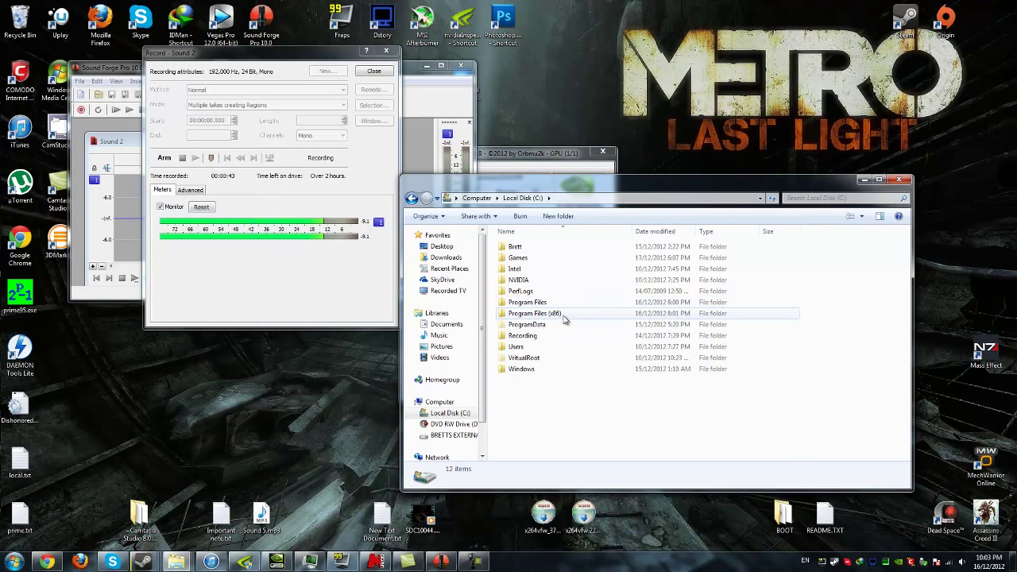
double_click(564, 315)
scroll(560, 292, down, 6)
scroll(563, 296, down, 4)
double_click(561, 298)
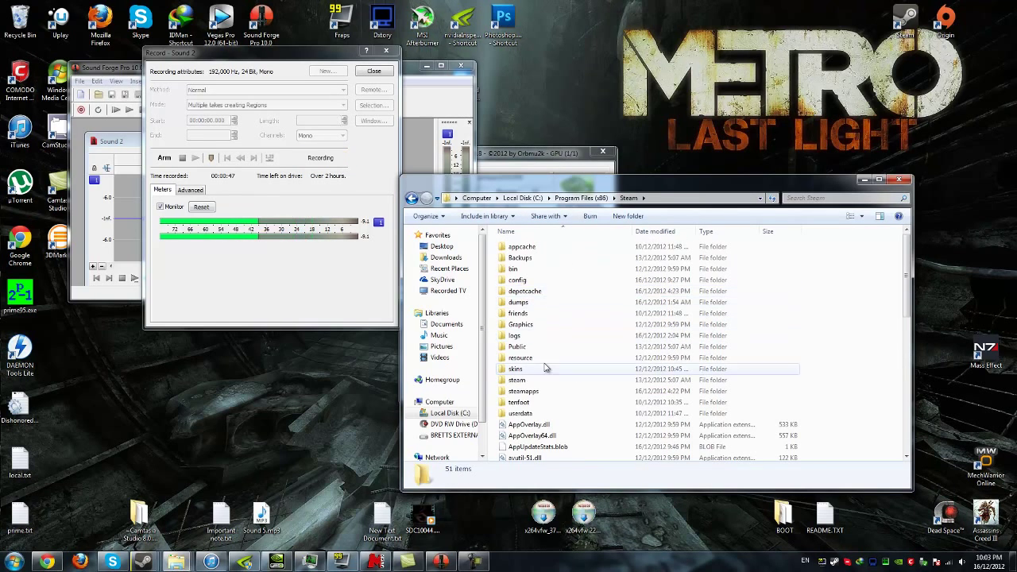
- Open the steamapps\common\Metro 2033 folder and select its user.cfg file
double_click(548, 393)
double_click(545, 247)
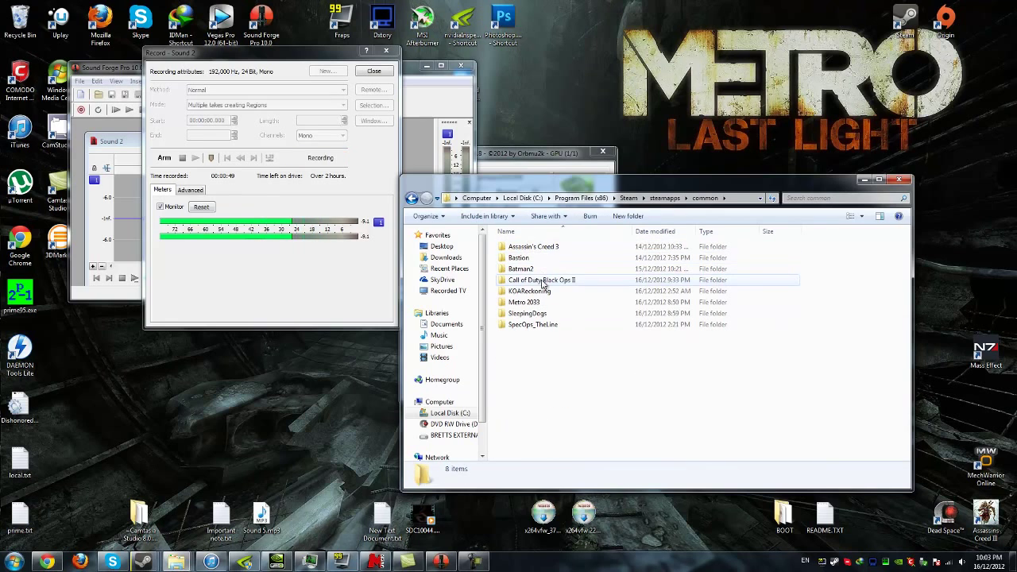
double_click(523, 303)
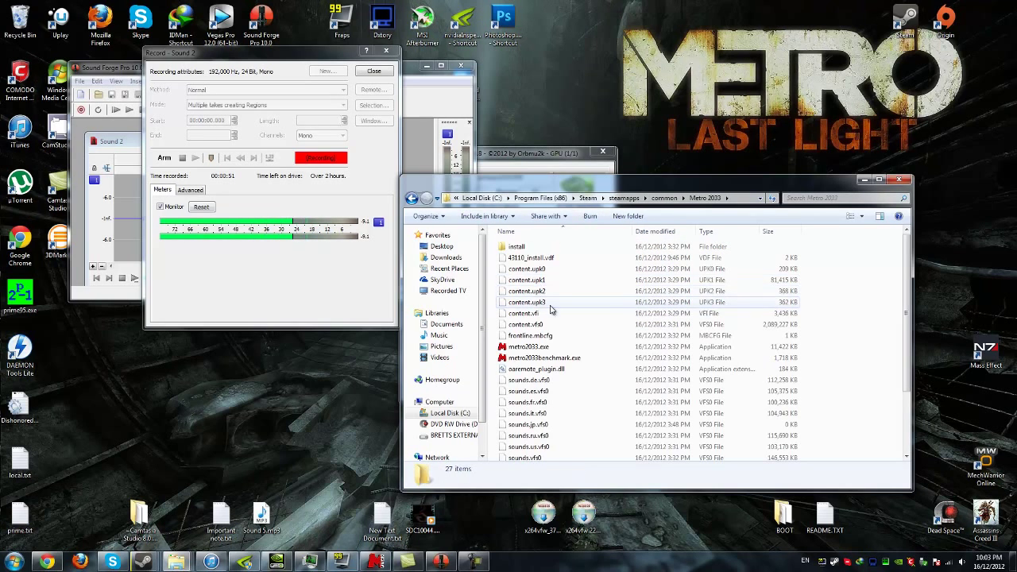
scroll(551, 310, down, 3)
click(540, 445)
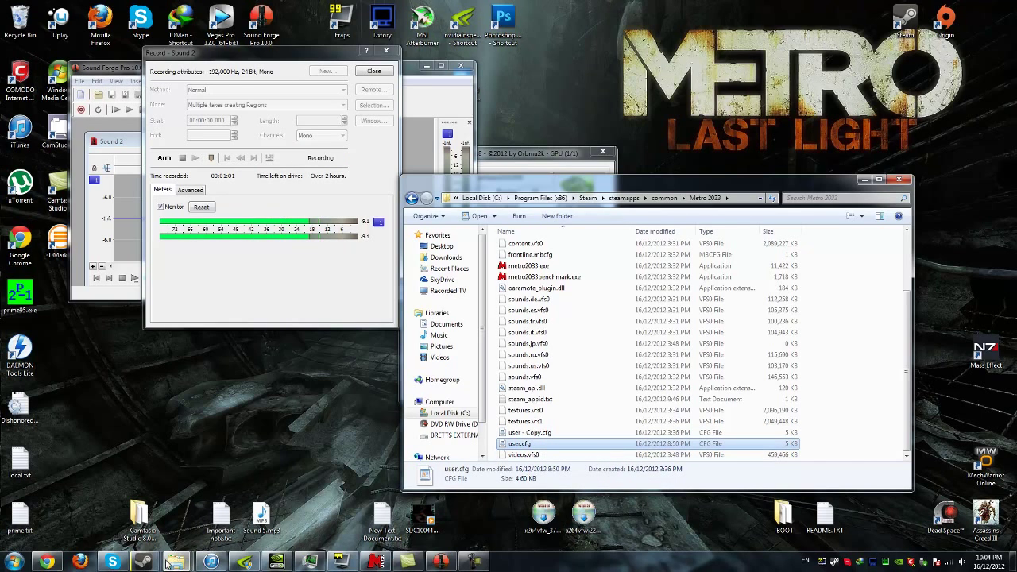
- Open a second file browser window beside the first and browse it to C:\Program Files (x86)\Steam
key(super)
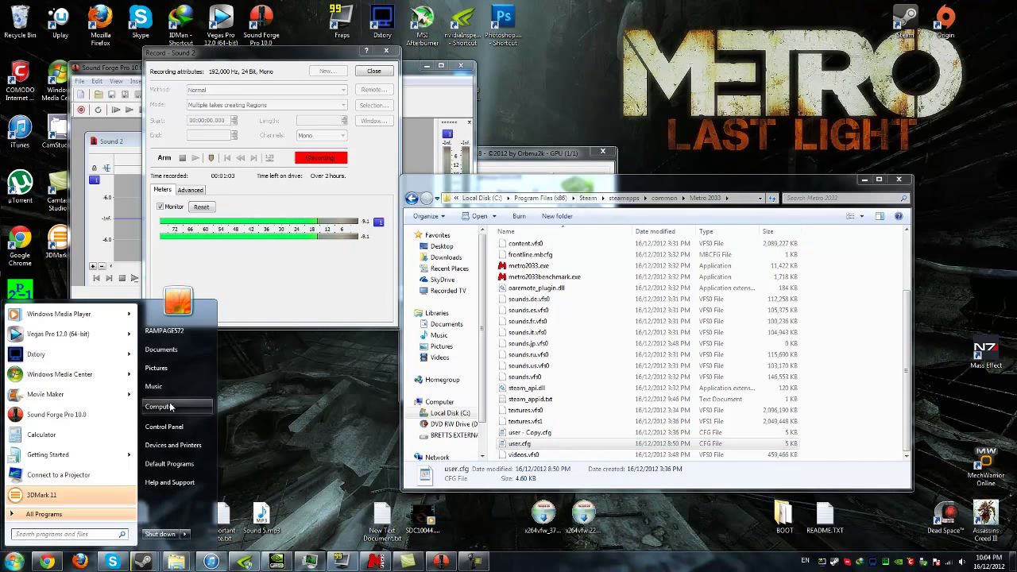
click(170, 406)
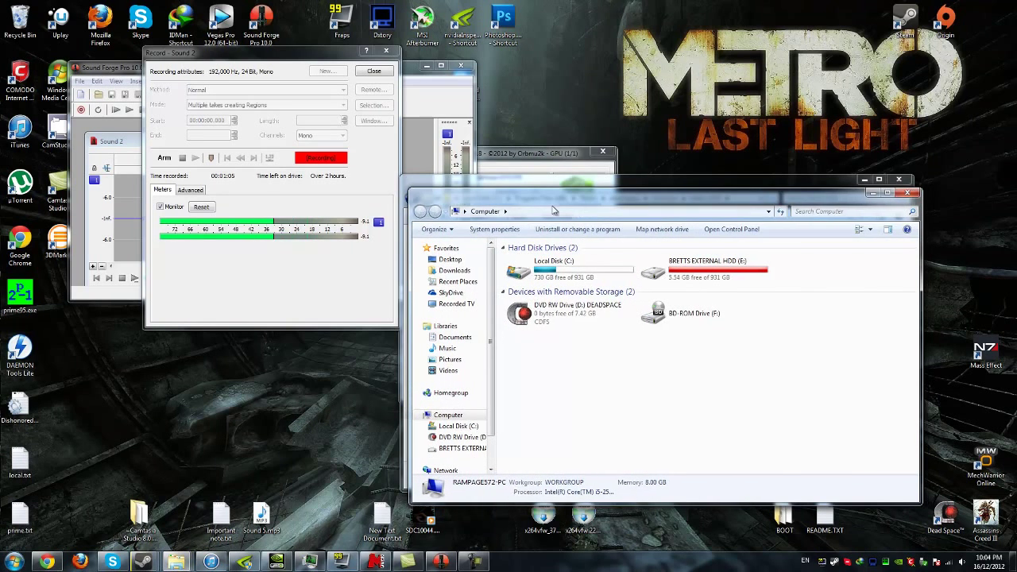
drag(554, 210, 171, 227)
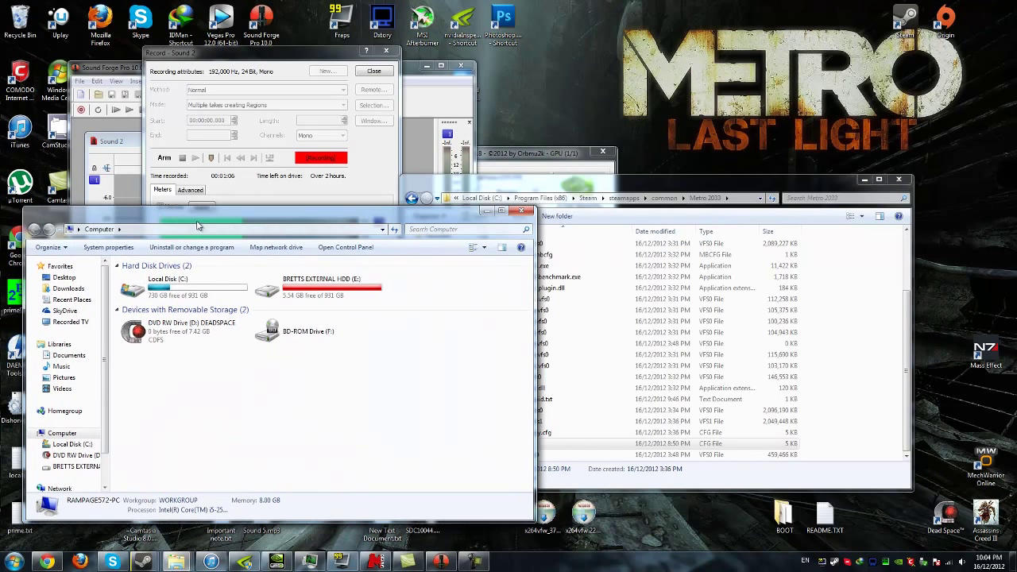
double_click(170, 295)
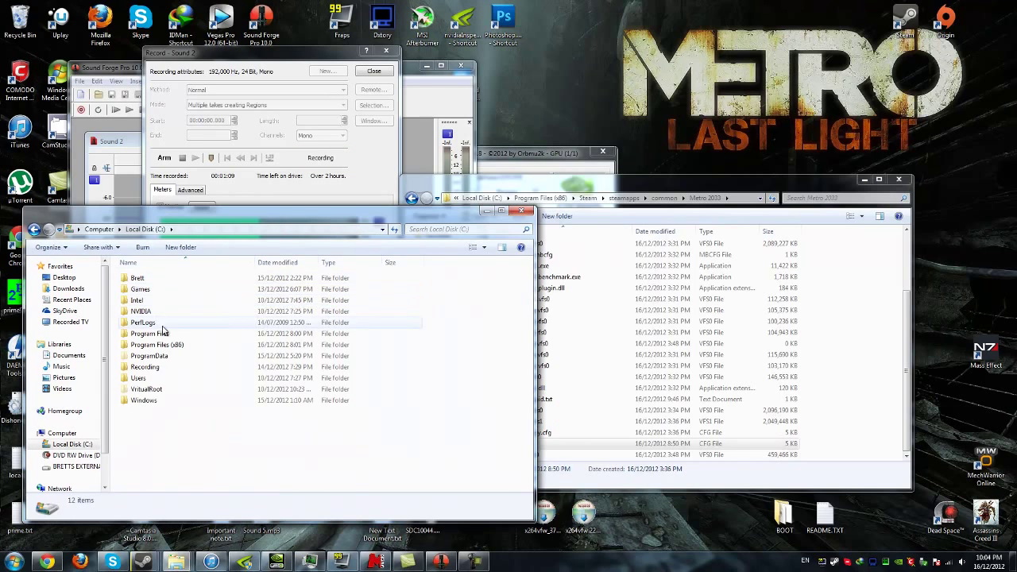
click(147, 379)
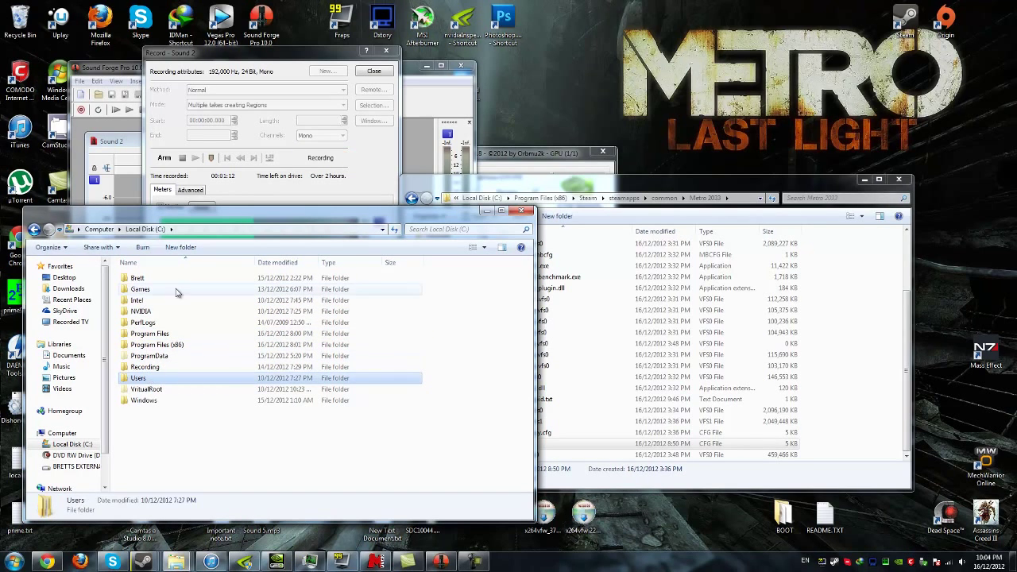
double_click(173, 345)
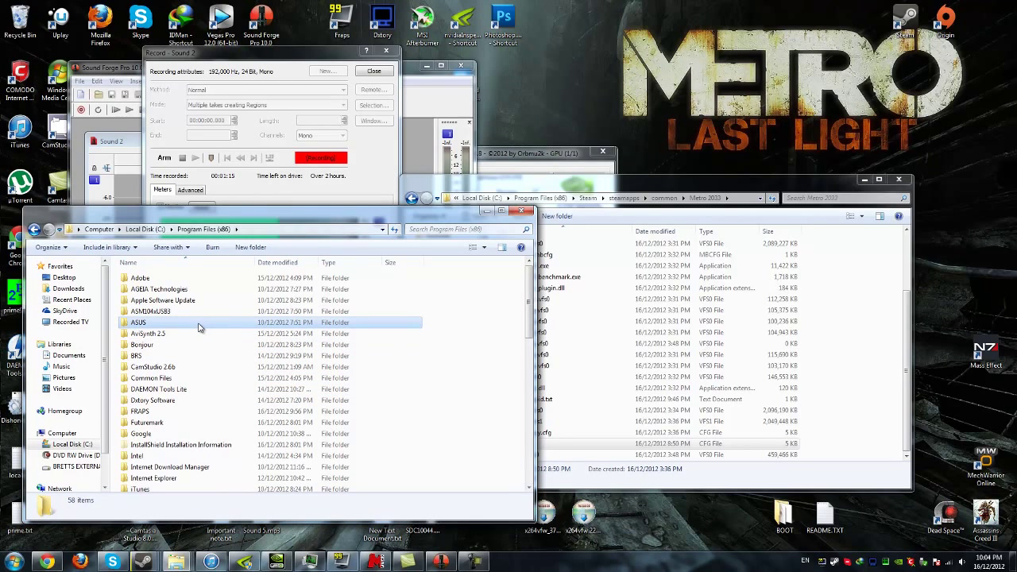
click(199, 326)
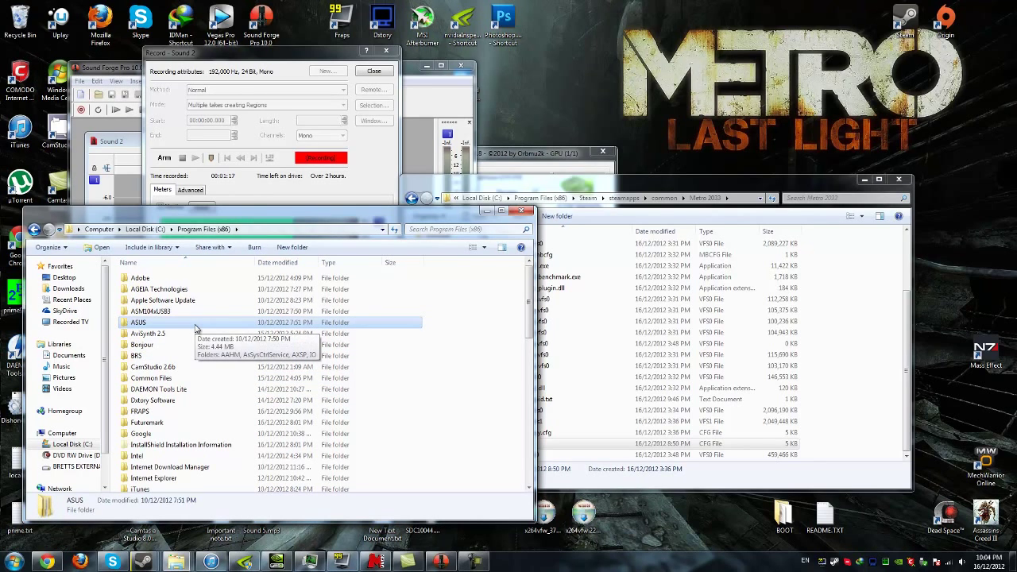
scroll(197, 329, down, 7)
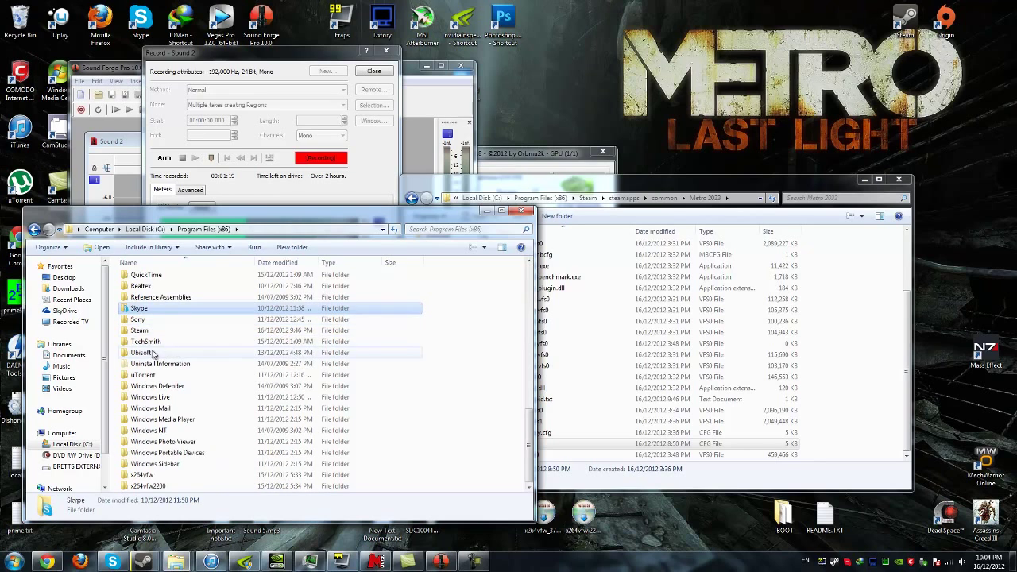
double_click(196, 333)
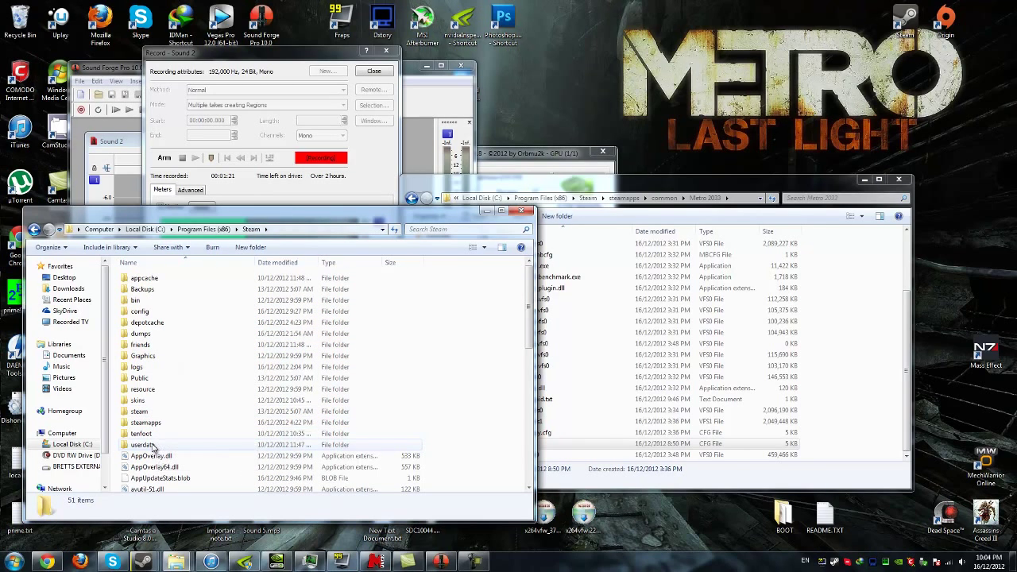
- Go into userdata, the Steam account's ID folder, 43110 and remote, and select the user.cfg file there
double_click(154, 445)
double_click(170, 280)
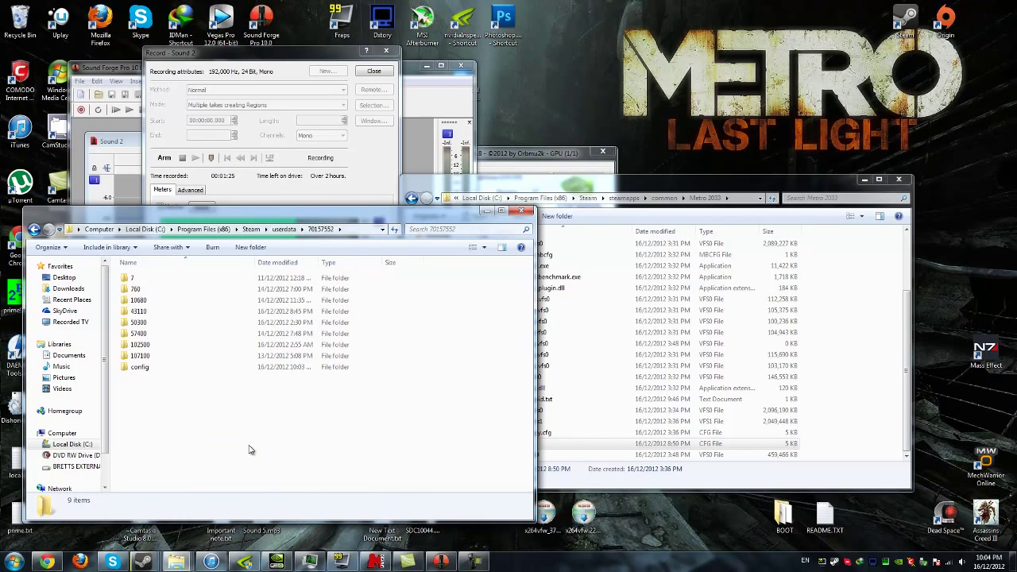
double_click(148, 316)
double_click(151, 280)
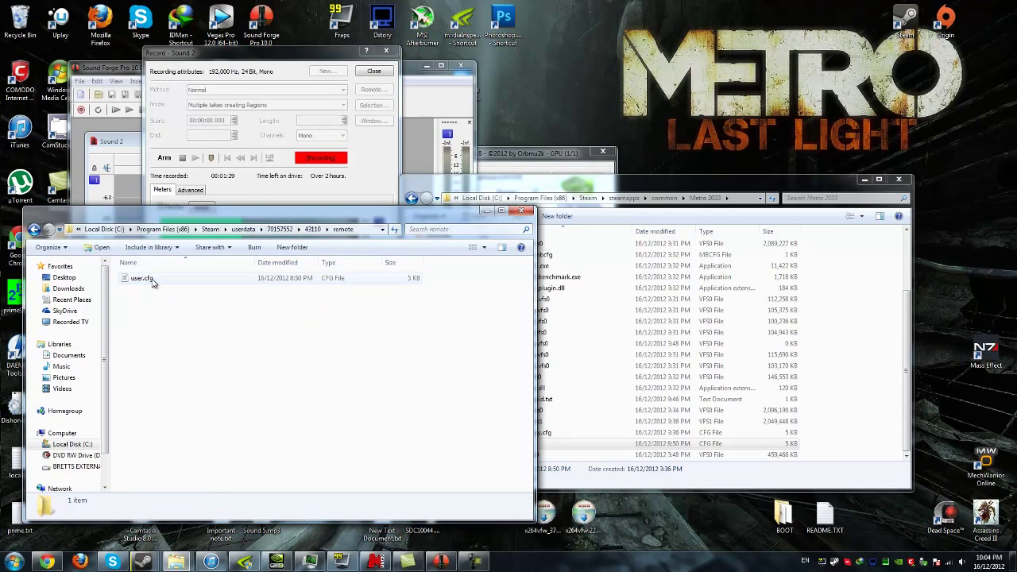
click(145, 286)
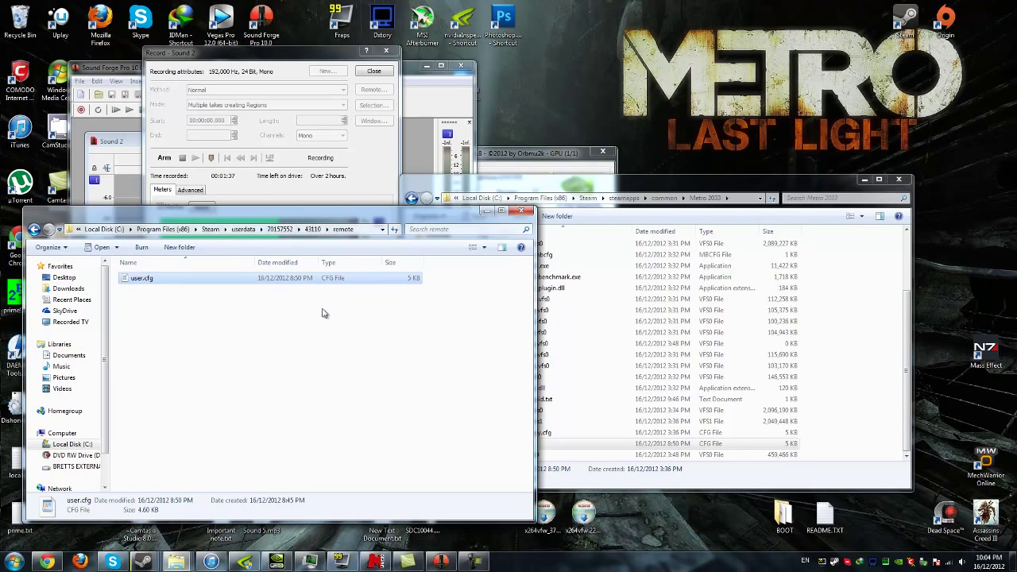
- Open a third file browser window, move it clear of the second, and go to %appdata%
click(15, 561)
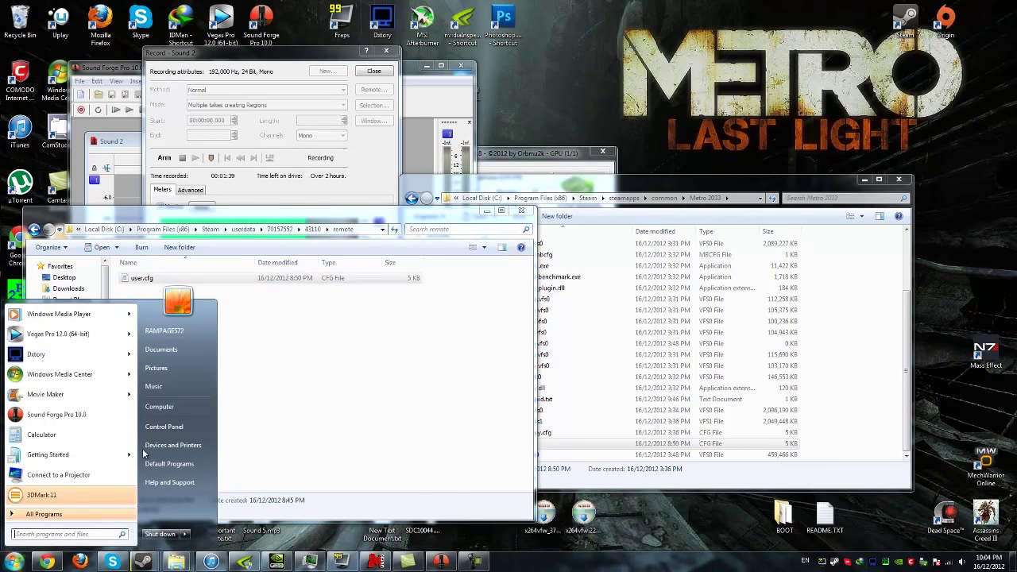
click(159, 406)
drag(362, 237, 731, 240)
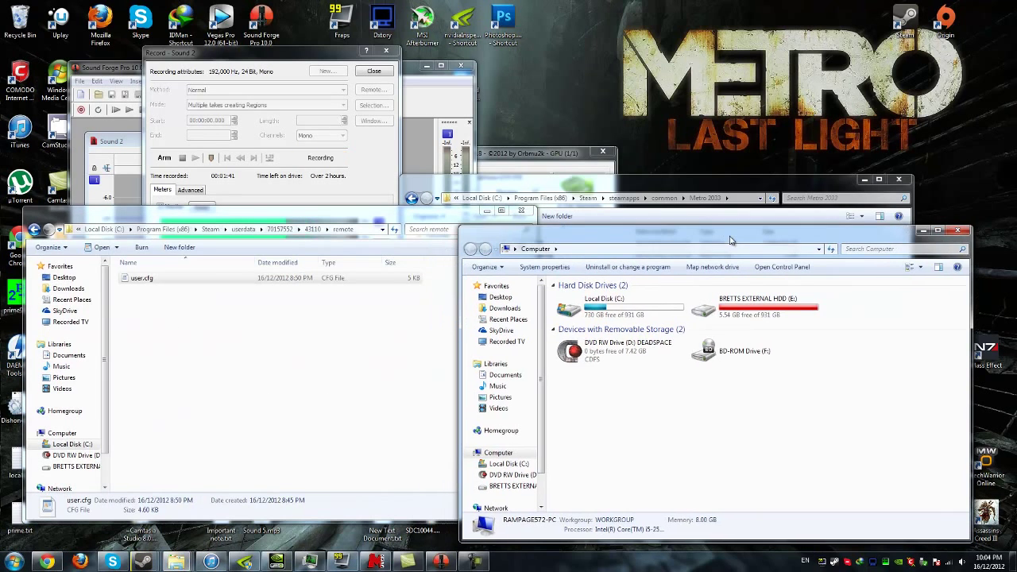
click(649, 249)
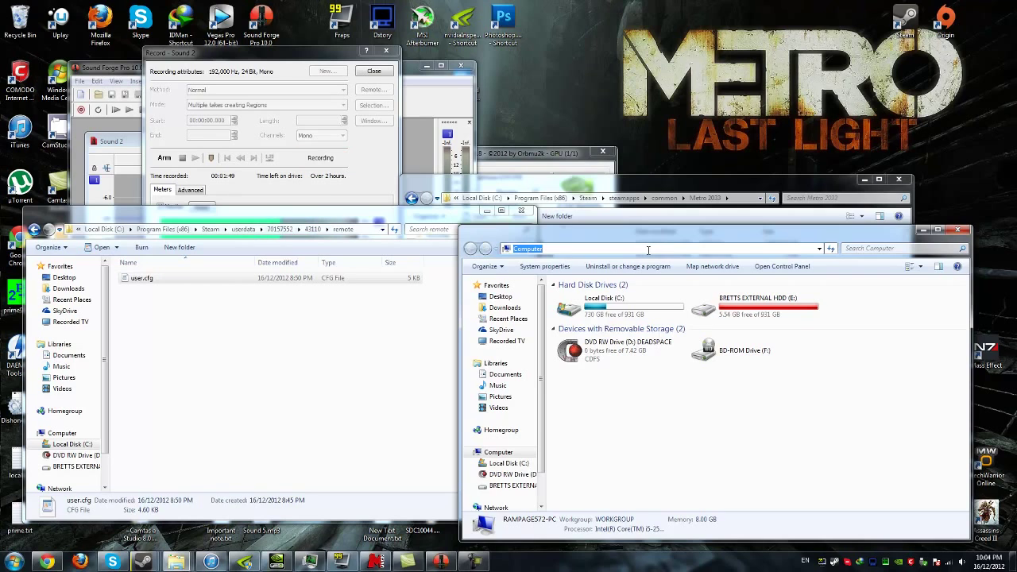
text(%appdata%)
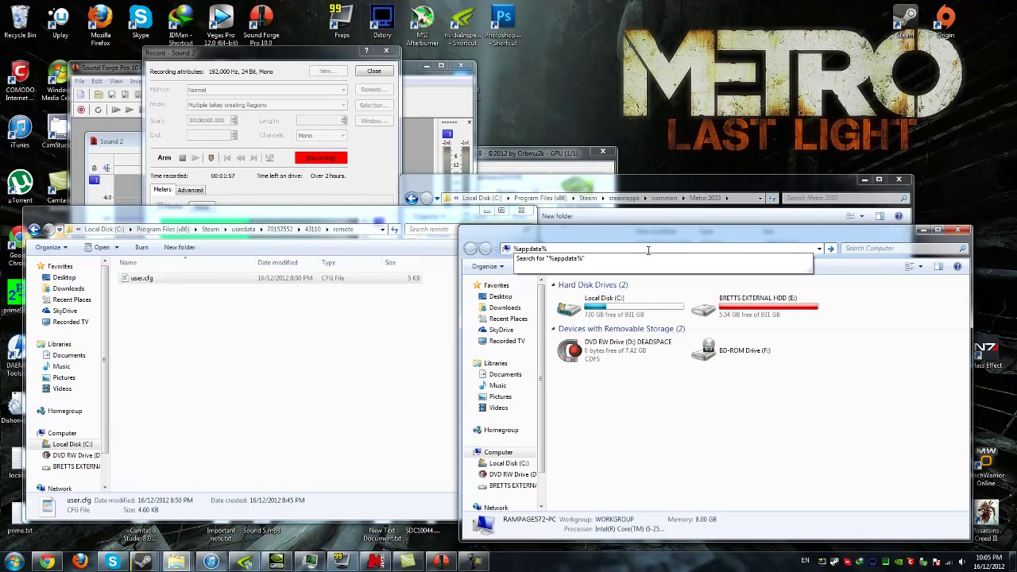
key(Return)
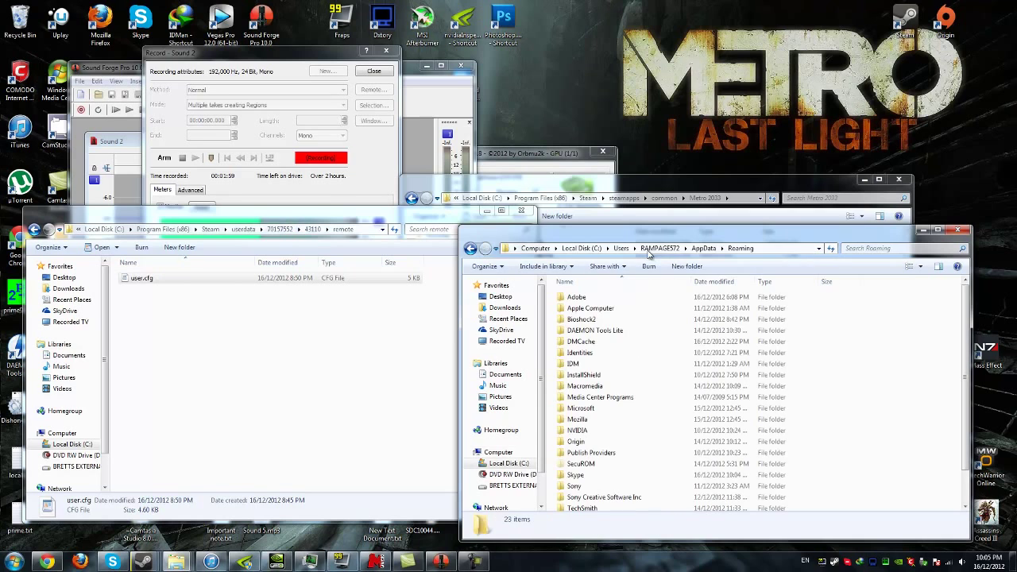
- Go up to AppData, browse to Local\4A Games\Metro 2033, and select the user.cfg file
click(703, 249)
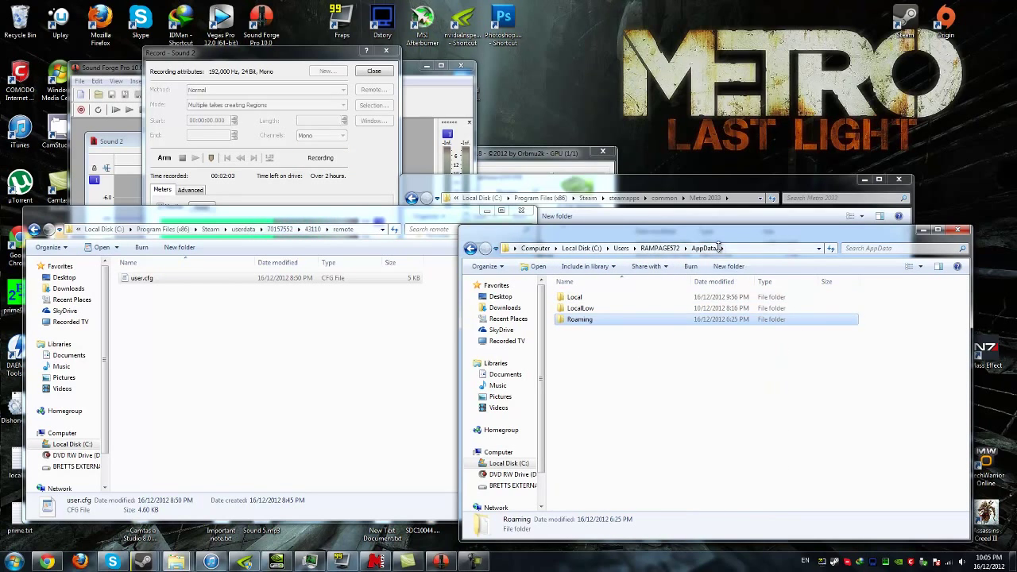
double_click(575, 298)
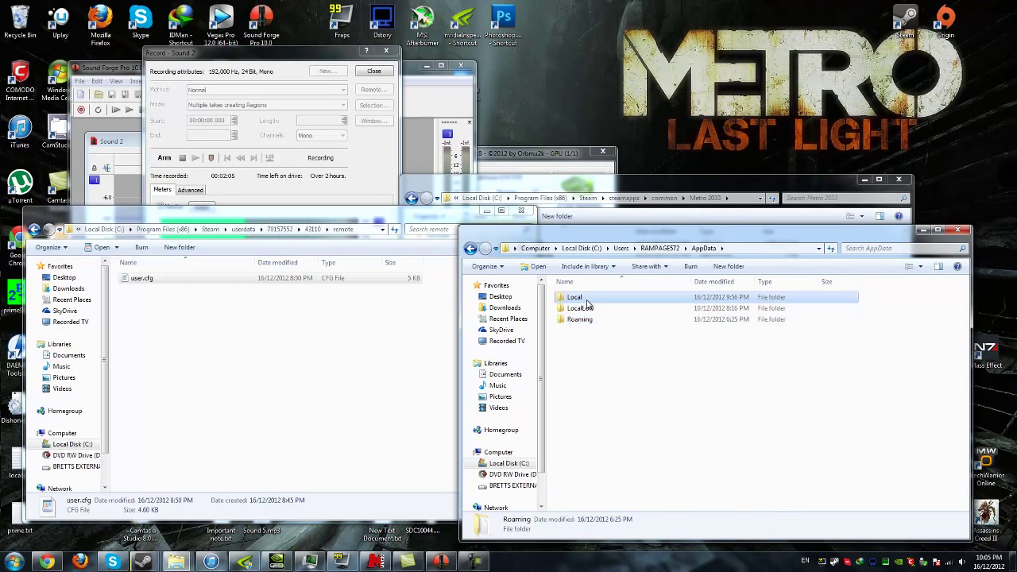
double_click(648, 299)
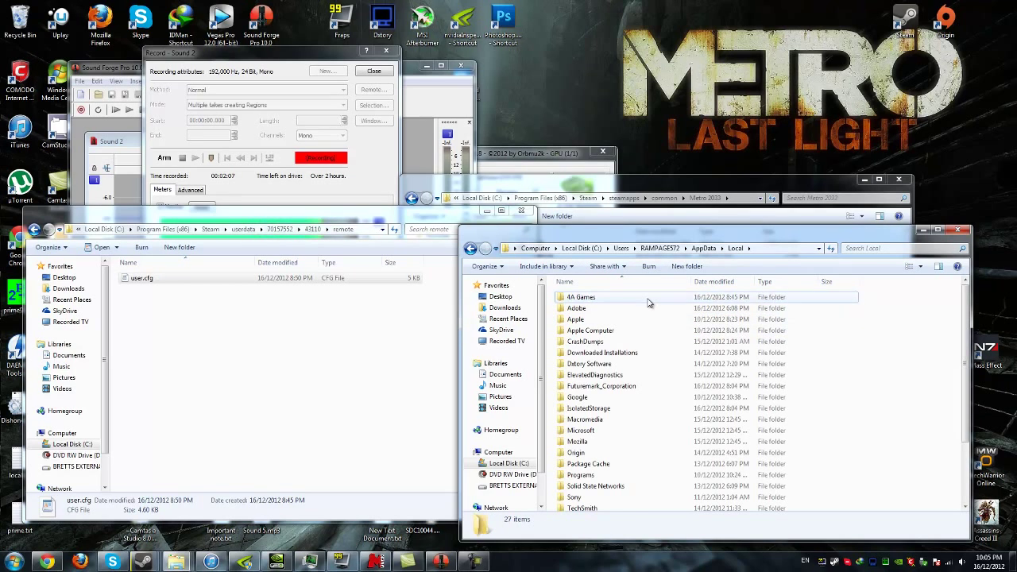
double_click(637, 302)
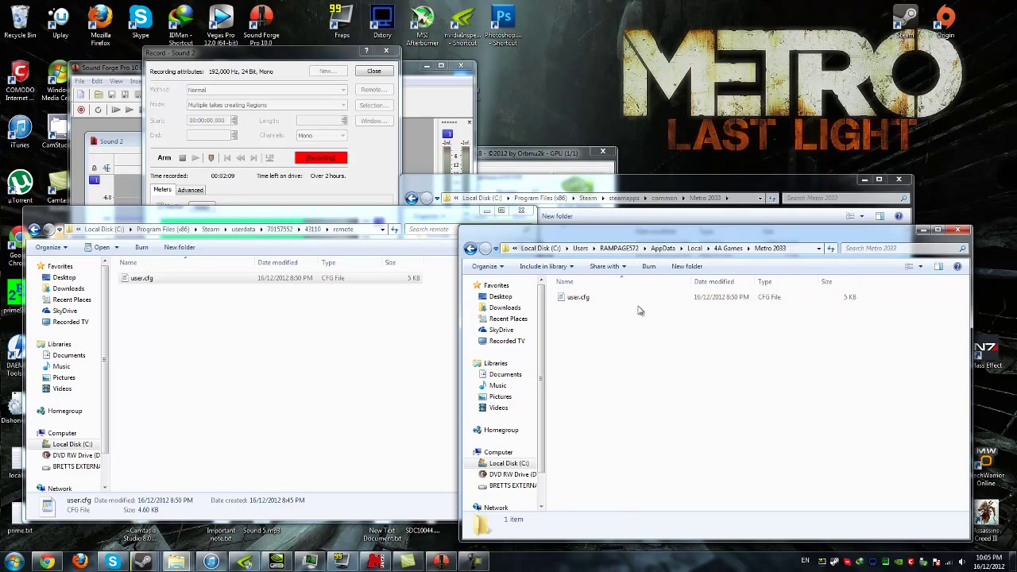
click(633, 300)
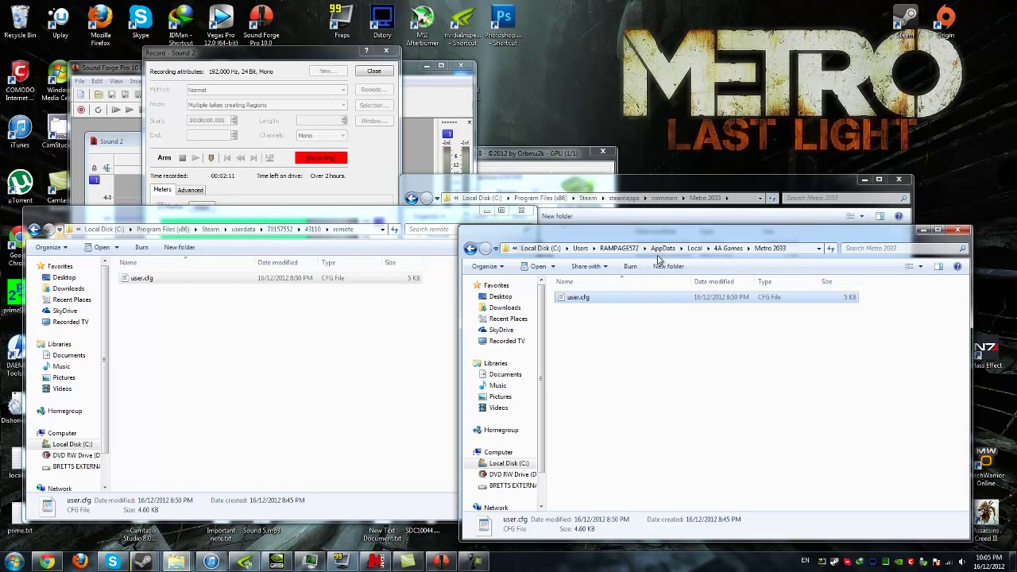
- Arrange the three folder windows so that the user.cfg file in each one can be seen at once
drag(659, 237, 329, 296)
drag(715, 180, 839, 152)
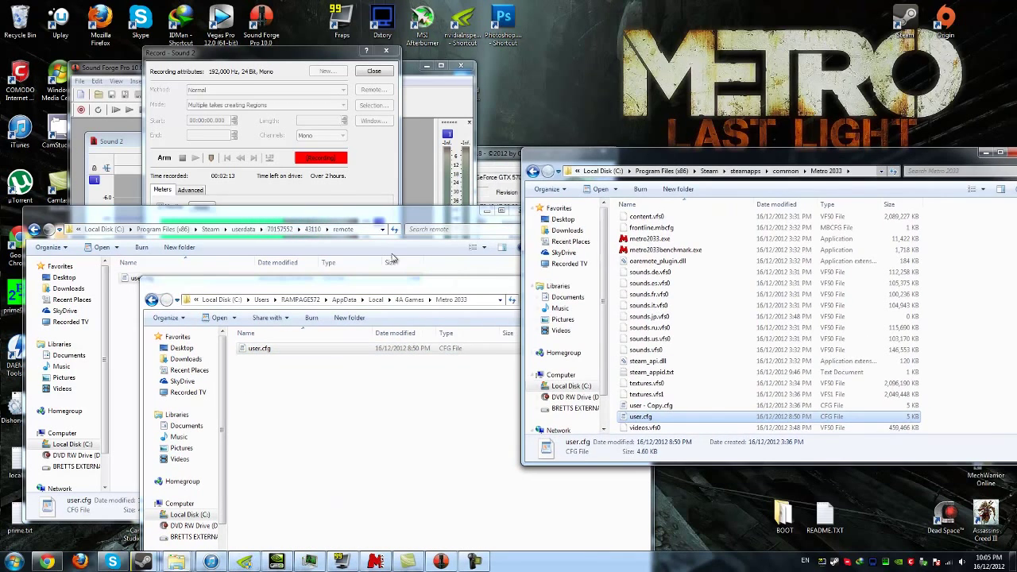
click(375, 222)
drag(376, 225, 343, 180)
click(486, 288)
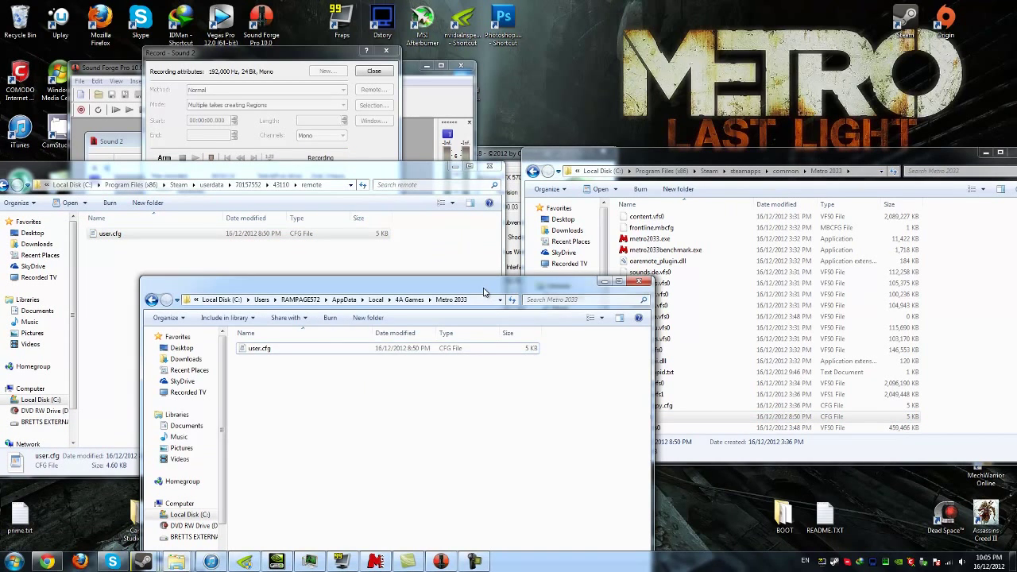
drag(486, 288, 424, 270)
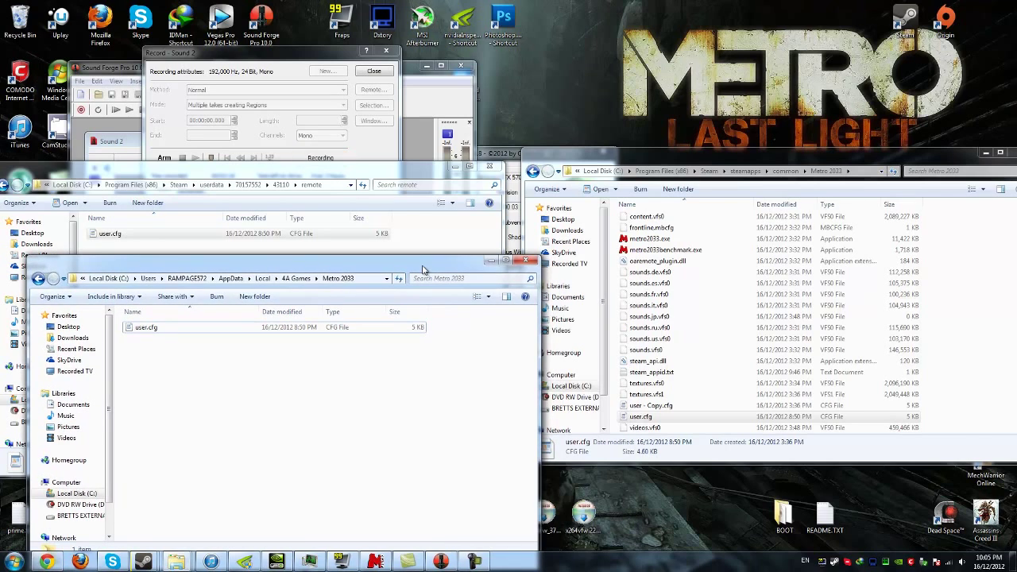
- Open the user.cfg file from the steamapps\common\Metro 2033 folder for editing
click(683, 416)
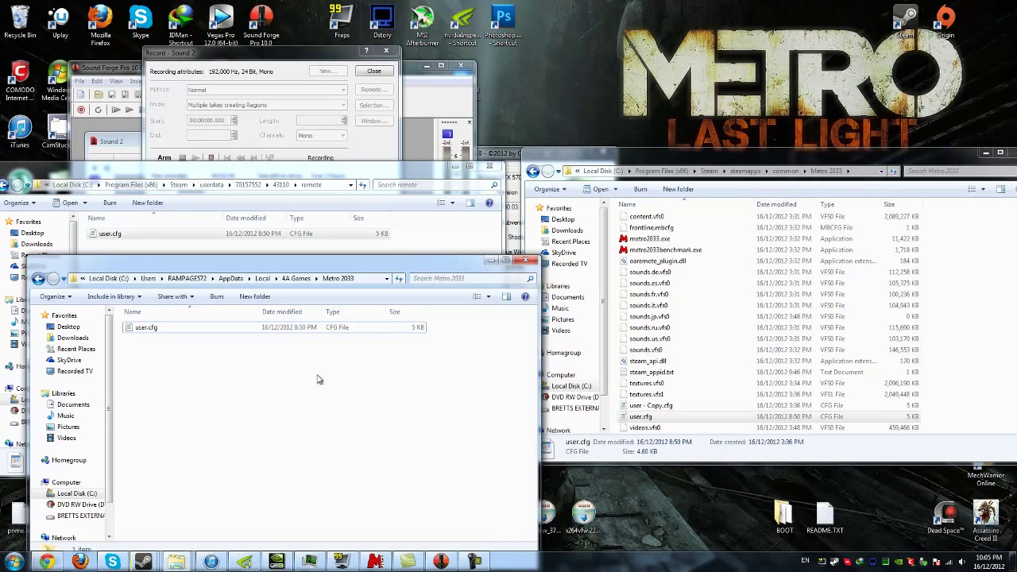
double_click(668, 417)
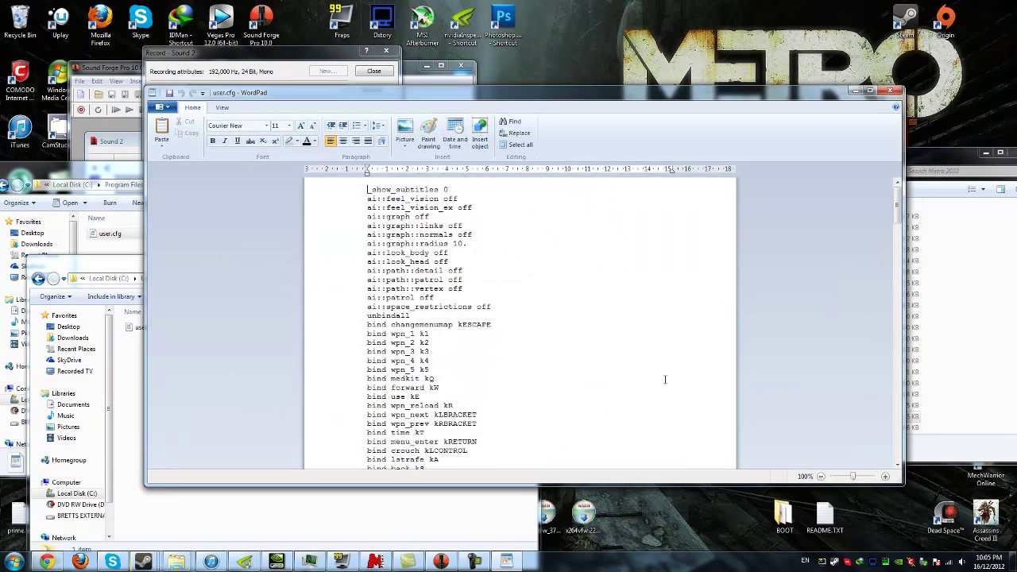
- Find the msaa setting in user.cfg and place the text cursor on its line
mouse_move(561, 93)
mouse_down()
mouse_move(455, 158)
mouse_move(570, 84)
mouse_up()
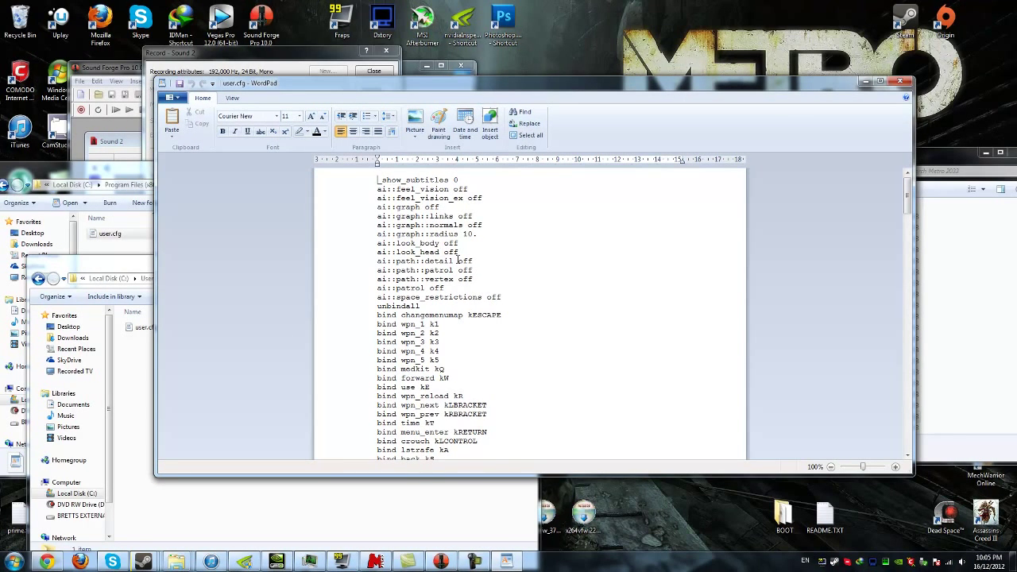
scroll(535, 376, down, 2)
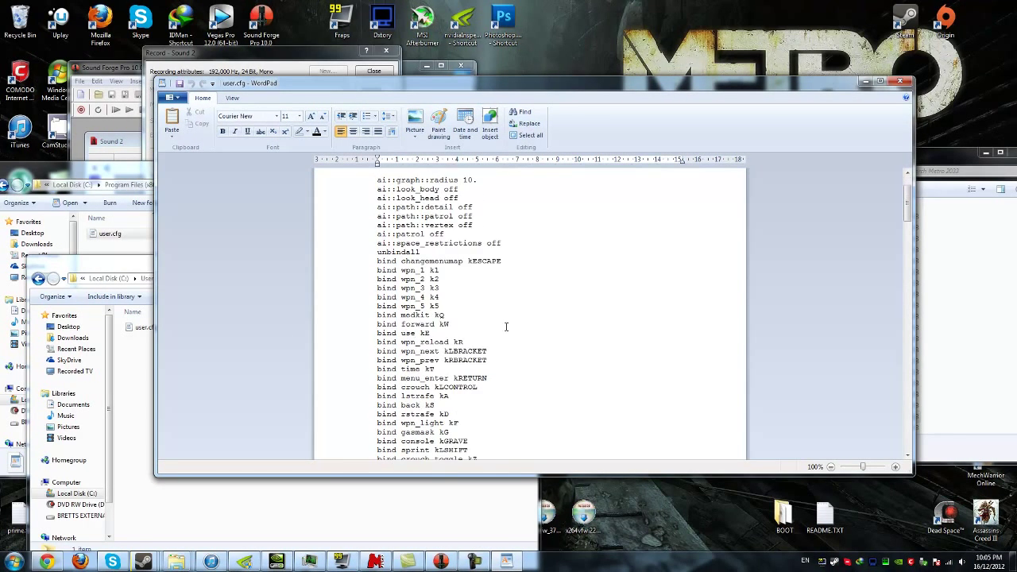
scroll(594, 314, down, 20)
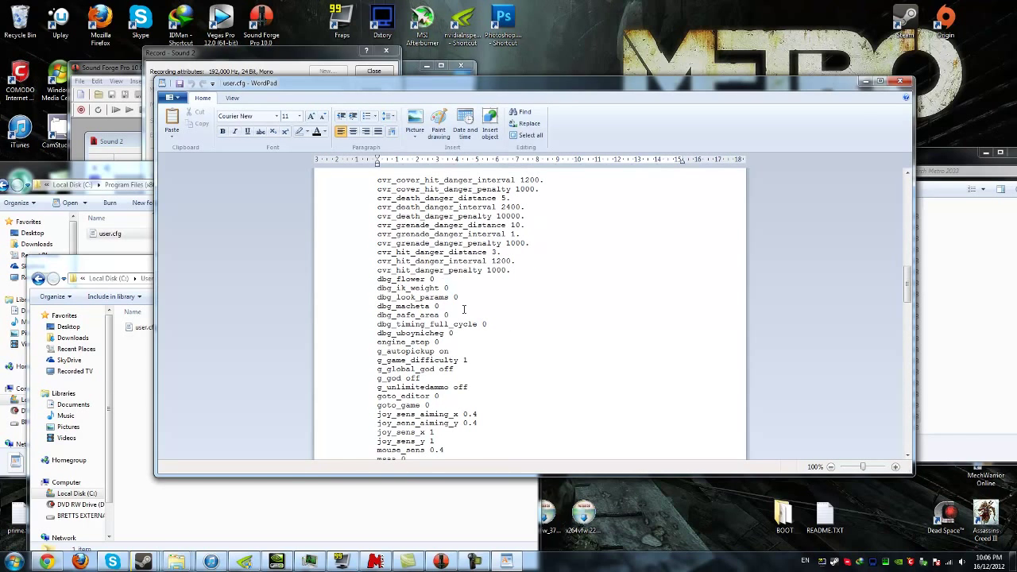
scroll(464, 309, down, 3)
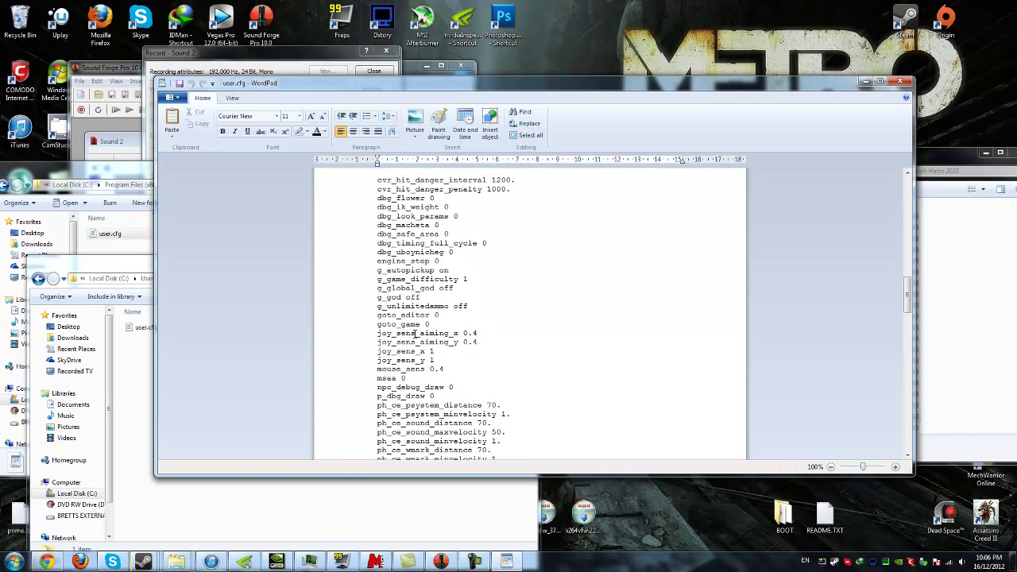
click(347, 381)
click(449, 380)
- Examine the physics settings in user.cfg, from the ph_ entries through the phv_collision and phv_contact lines
scroll(454, 379, down, 2)
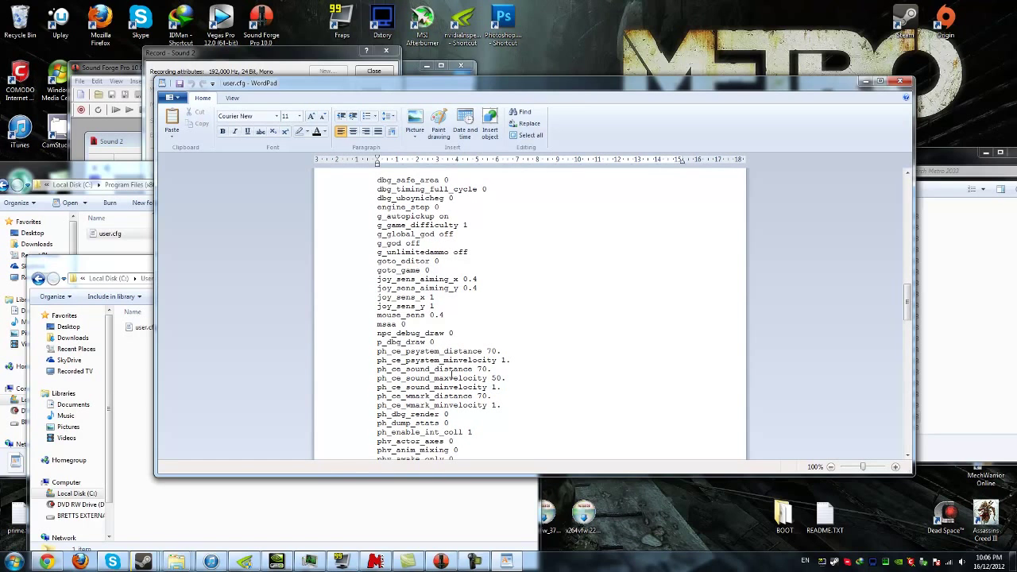
scroll(517, 350, down, 2)
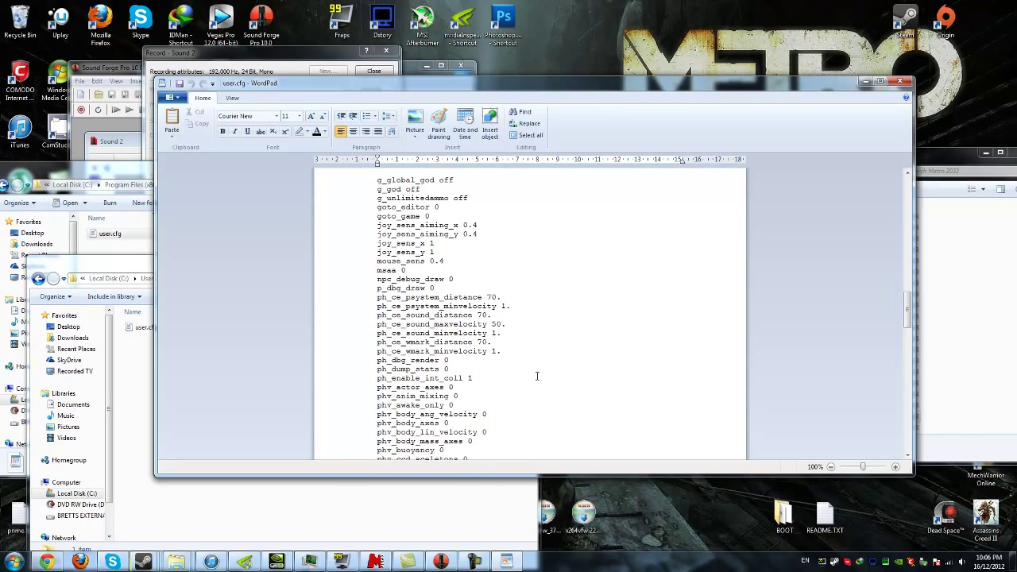
scroll(535, 380, down, 1)
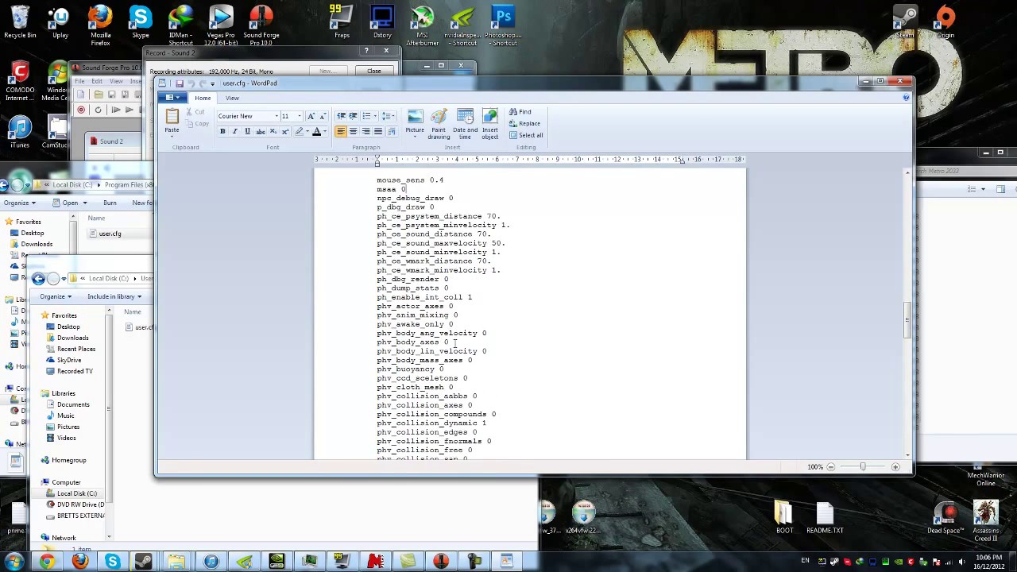
scroll(455, 342, down, 9)
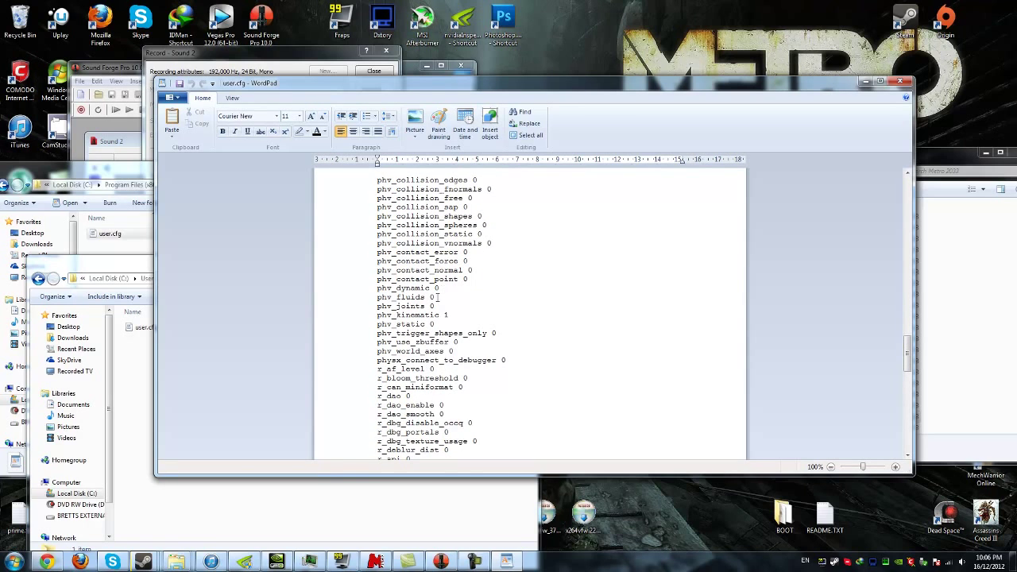
scroll(432, 324, down, 1)
drag(368, 207, 373, 318)
click(442, 316)
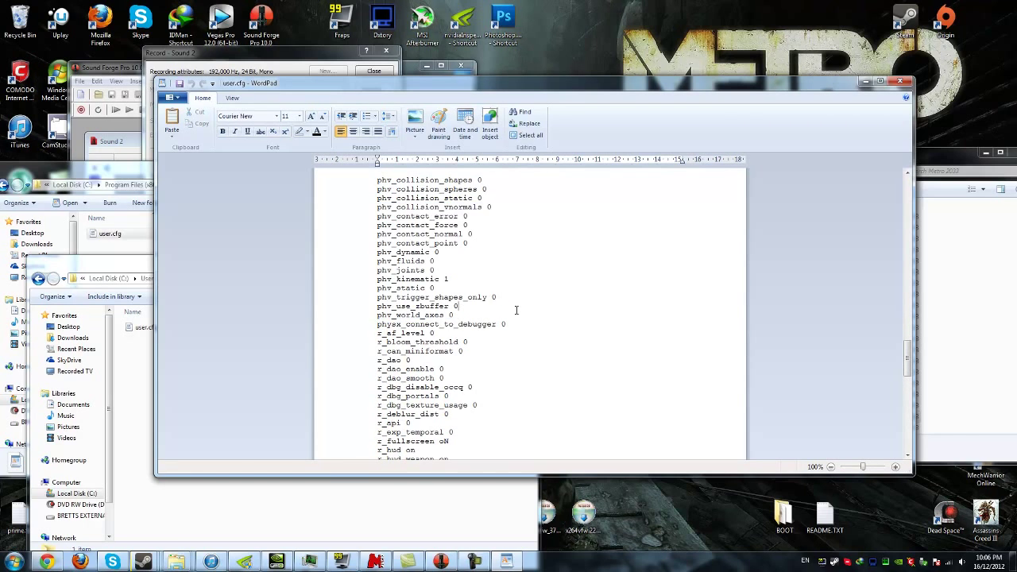
- Examine the r_bloom_threshold and r_deblur_dist rendering settings in user.cfg
scroll(493, 325, down, 1)
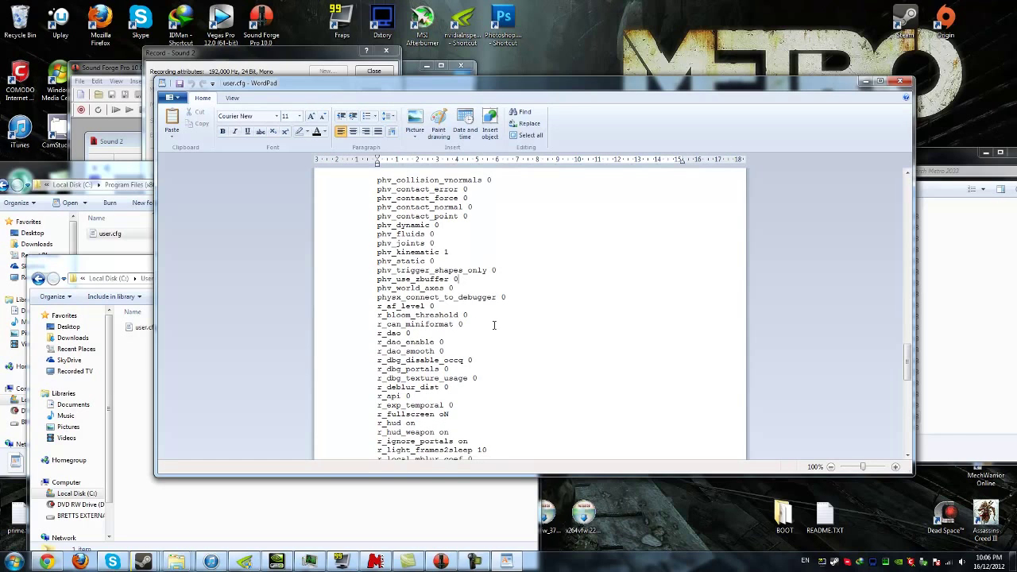
click(467, 315)
scroll(418, 358, down, 1)
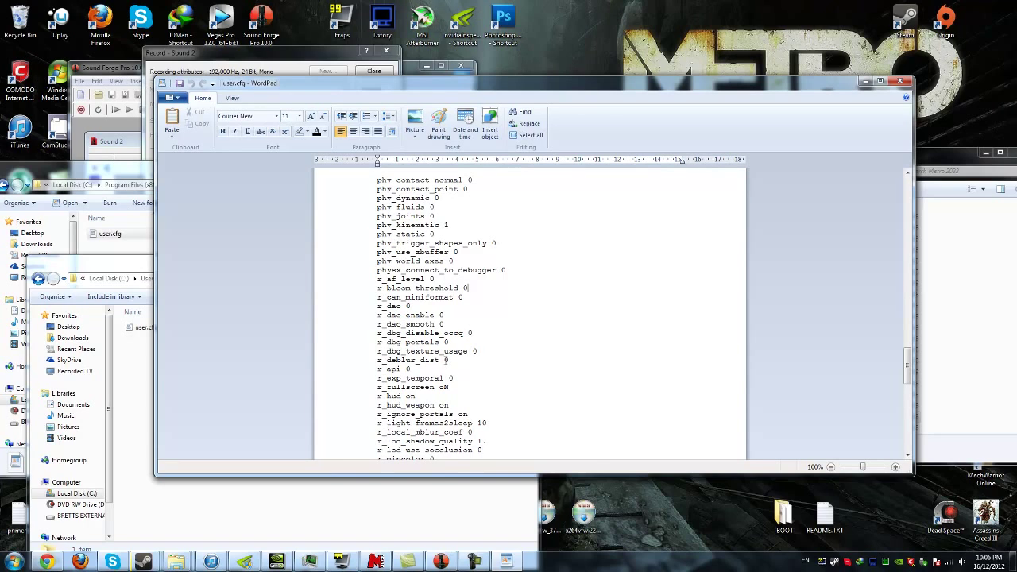
click(445, 360)
scroll(452, 360, down, 1)
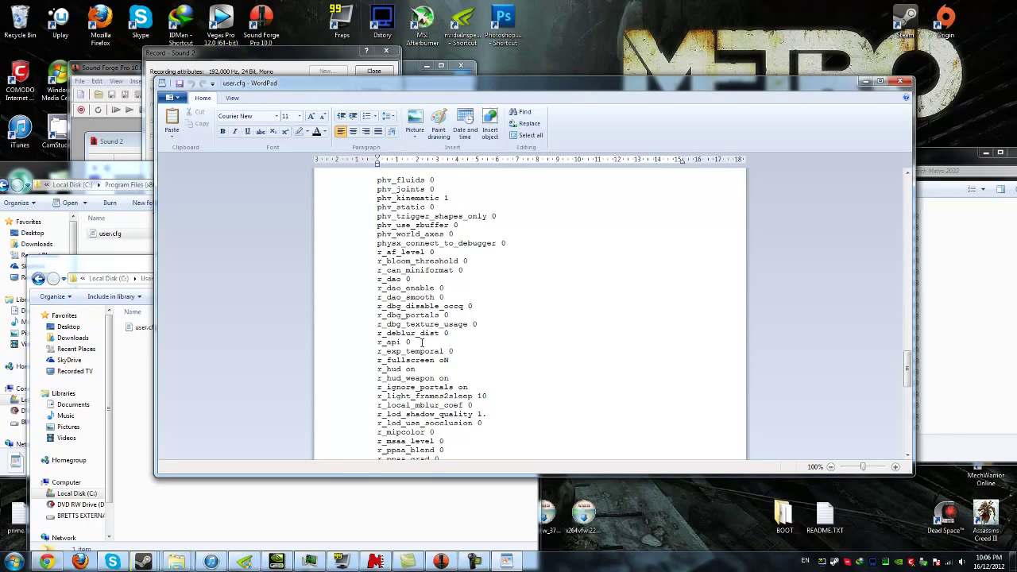
- Examine the r_api, r_fullscreen and r_local_mblur_coef settings in user.cfg
scroll(421, 342, down, 1)
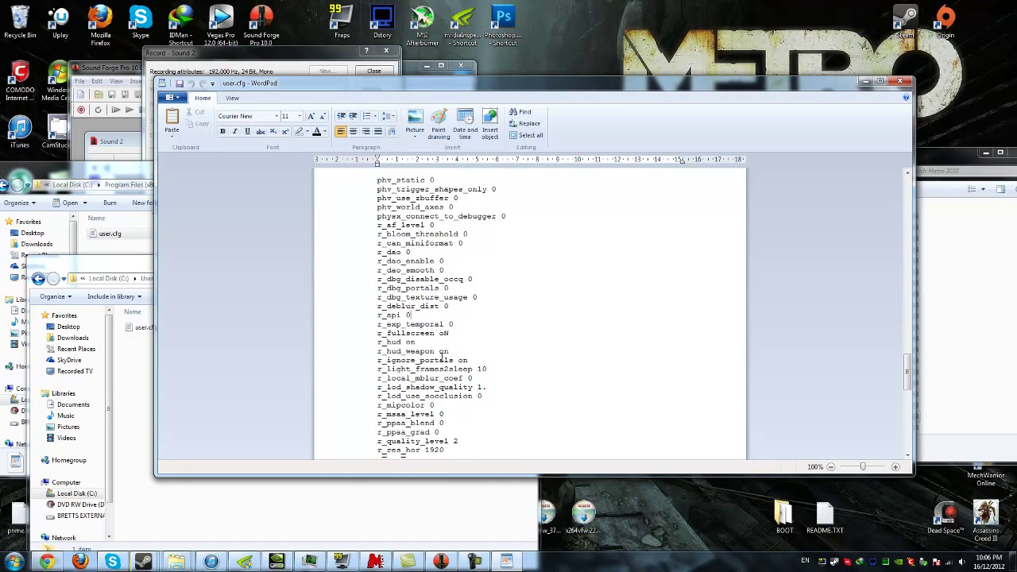
scroll(441, 360, down, 1)
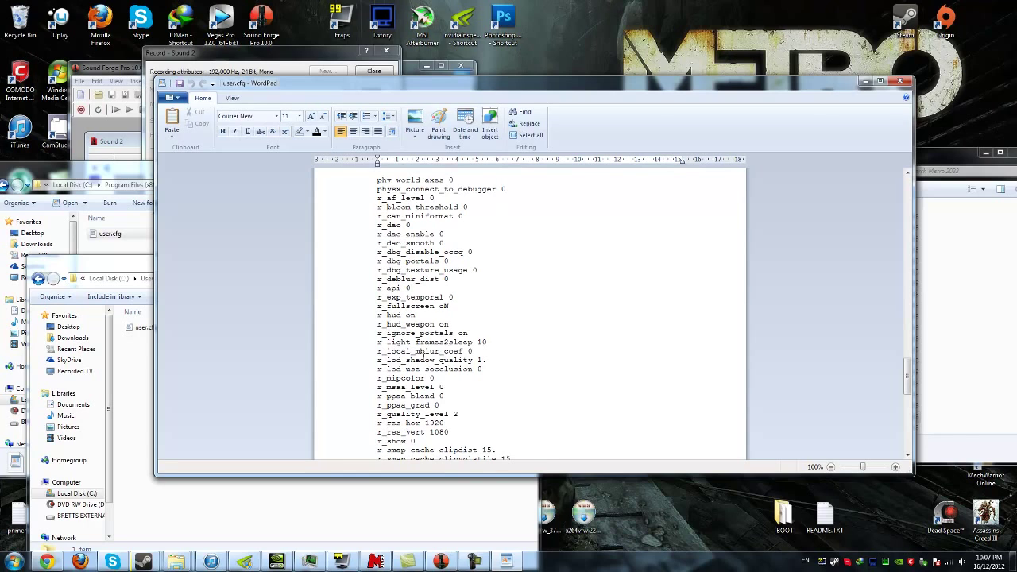
click(475, 350)
scroll(445, 358, down, 1)
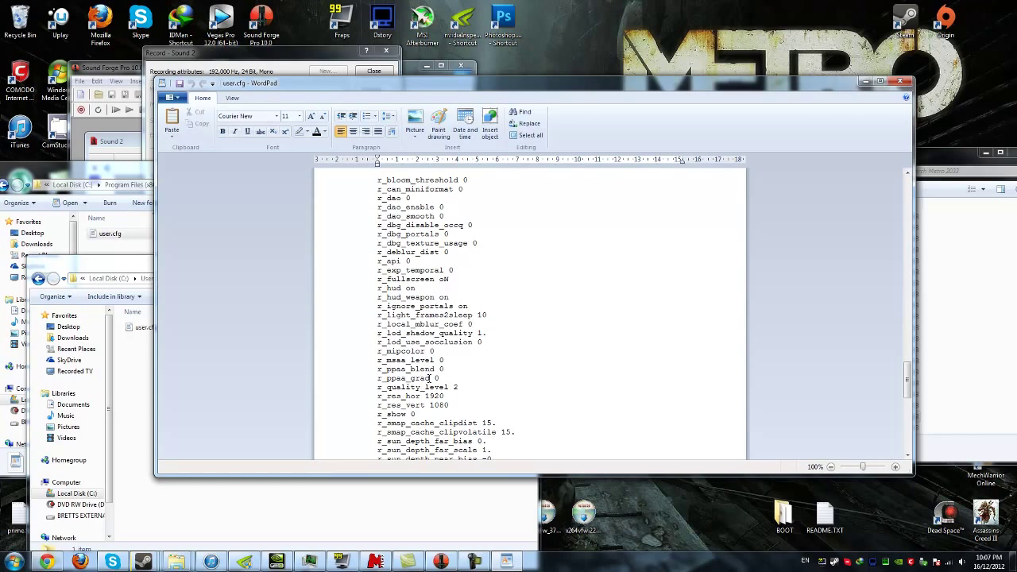
- Review the anti-aliasing lines r_msaa_level, r_ppaa_blend and r_ppaa_grad in user.cfg
drag(412, 368, 382, 359)
click(402, 373)
drag(450, 373, 397, 369)
click(493, 392)
scroll(471, 385, down, 1)
scroll(471, 385, down, 5)
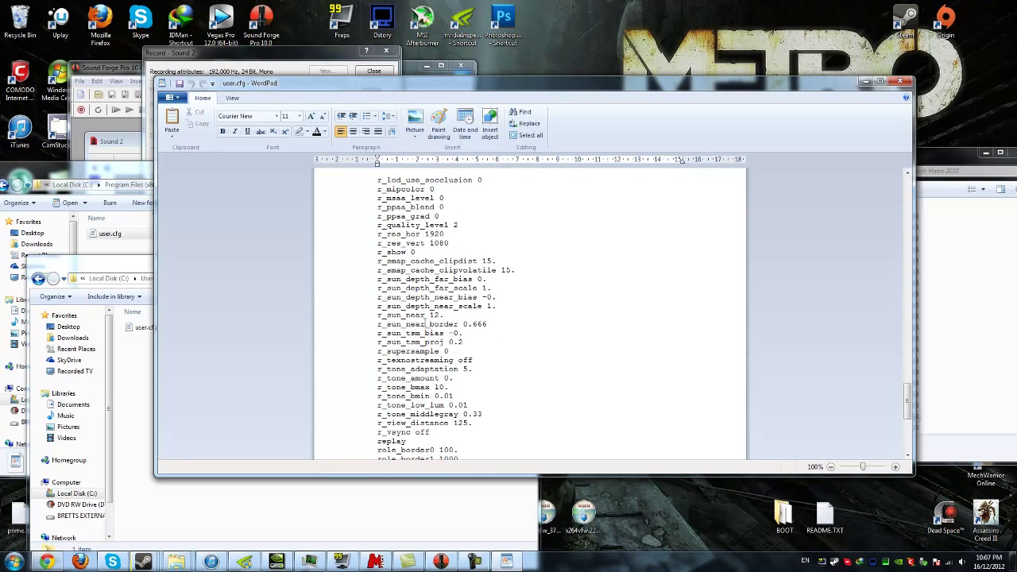
- Highlight the r_view_distance and r_vsync lines in user.cfg to review them
scroll(428, 342, down, 3)
click(364, 344)
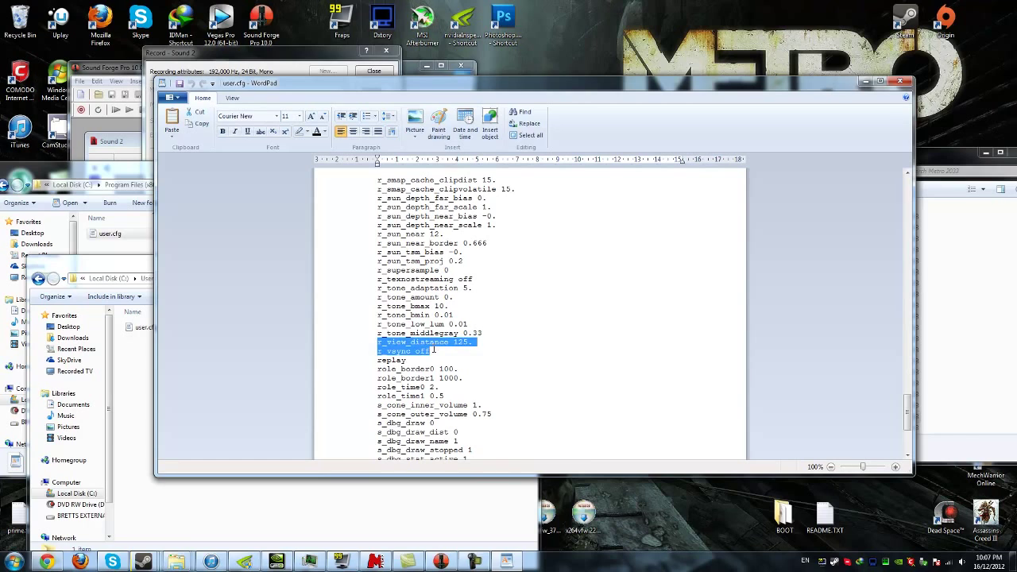
click(470, 348)
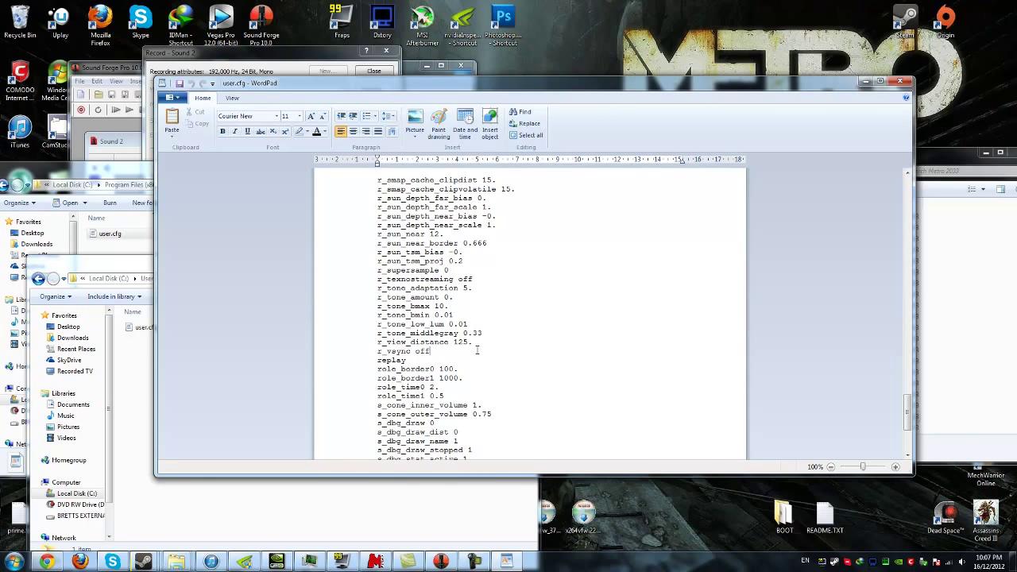
- Examine the sick_fov field-of-view setting near the end of user.cfg, and close the file
scroll(478, 351, down, 3)
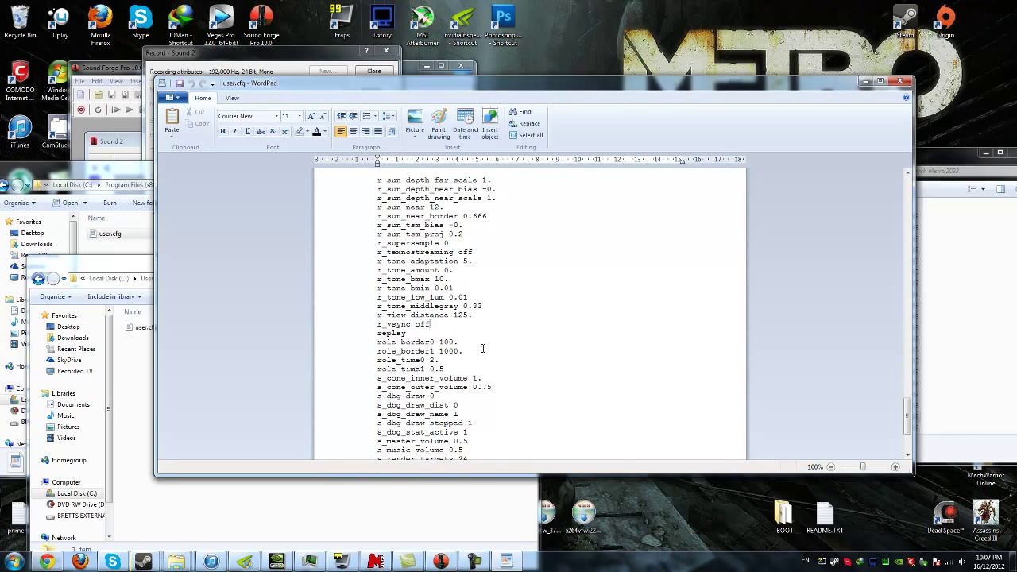
scroll(489, 347, down, 2)
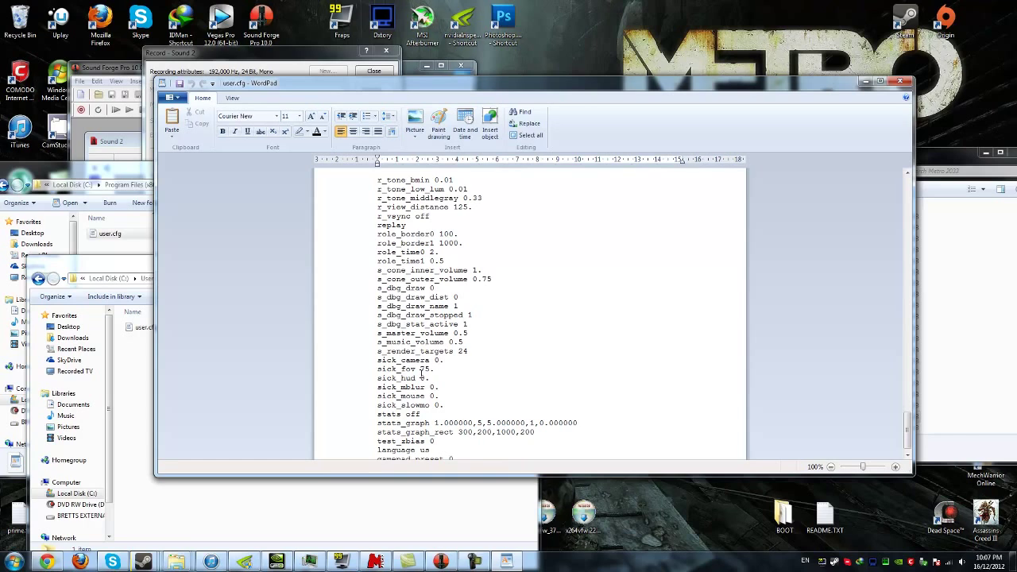
click(419, 369)
scroll(437, 373, down, 1)
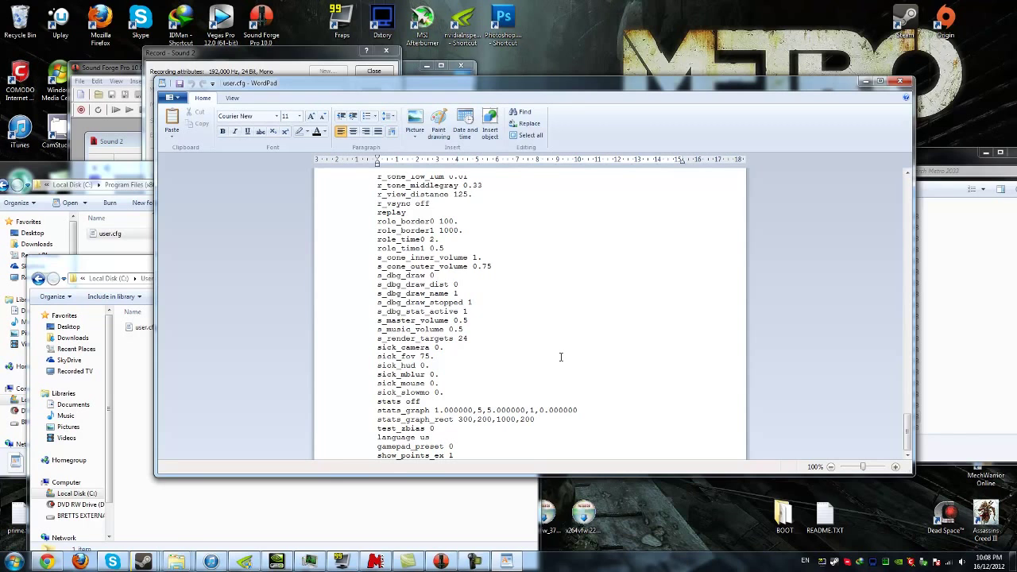
click(900, 85)
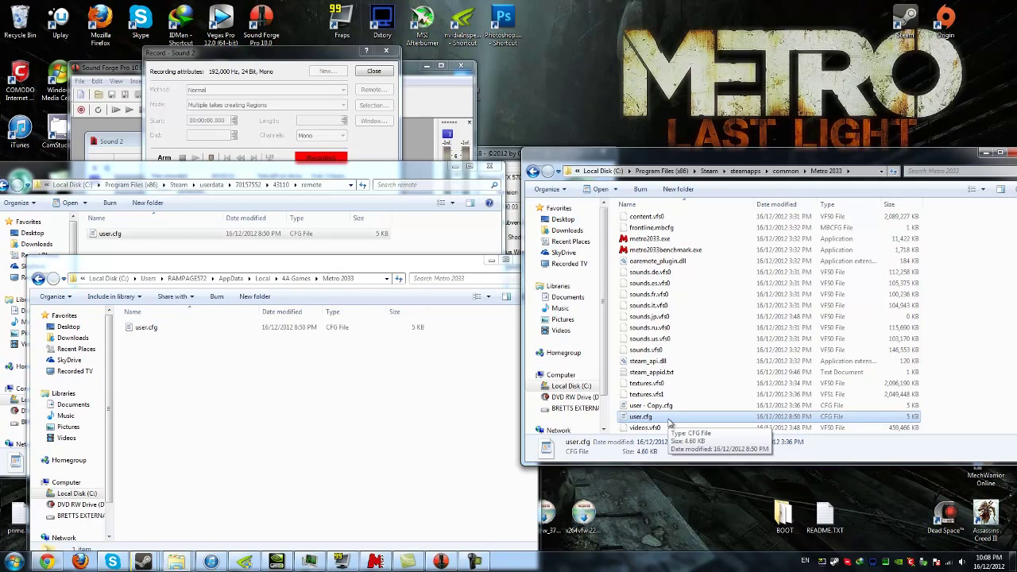
- In the properties of user.cfg in steamapps\common\Metro 2033, keep the Read-only attribute enabled and confirm
right_click(670, 422)
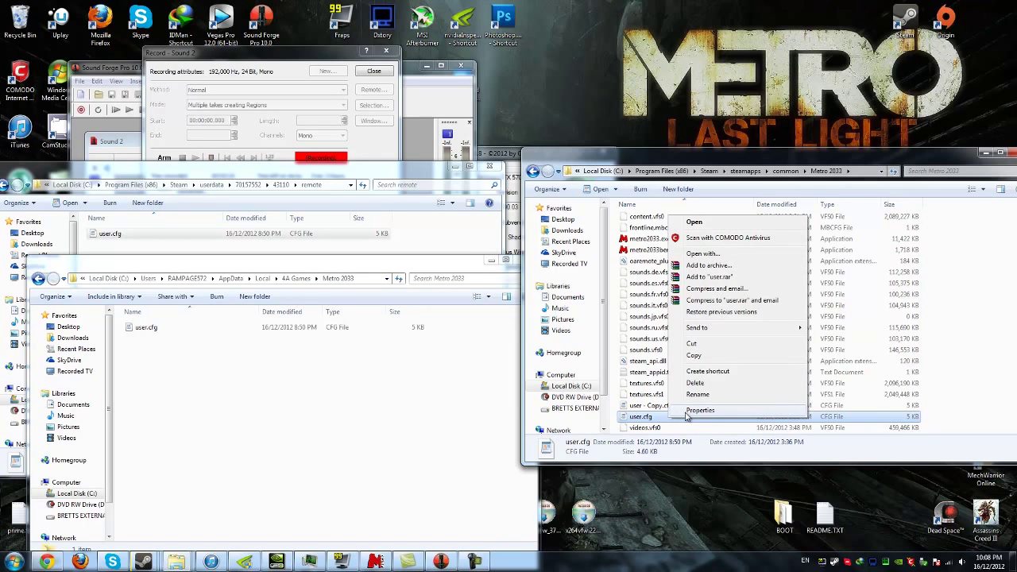
click(677, 414)
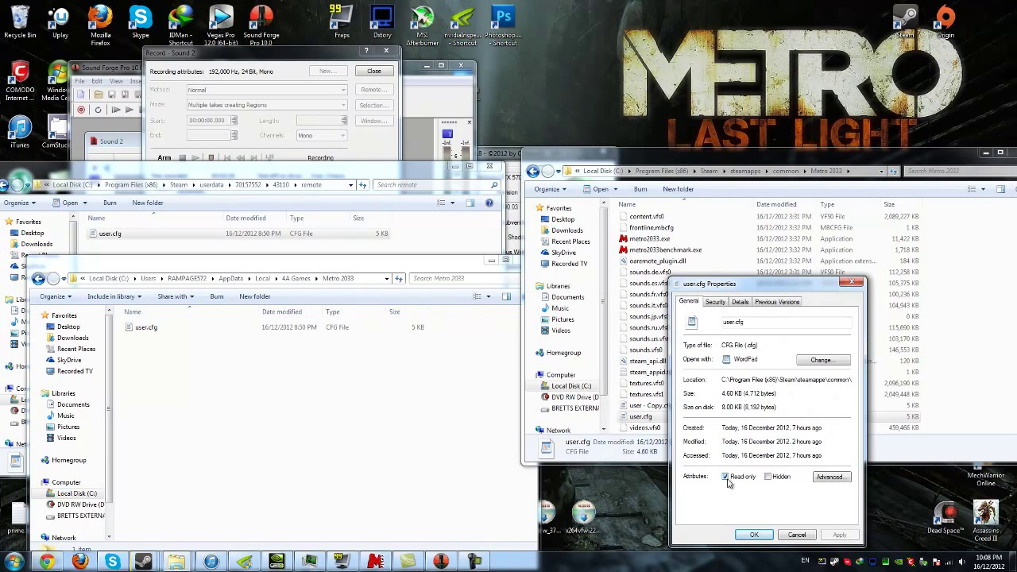
click(725, 476)
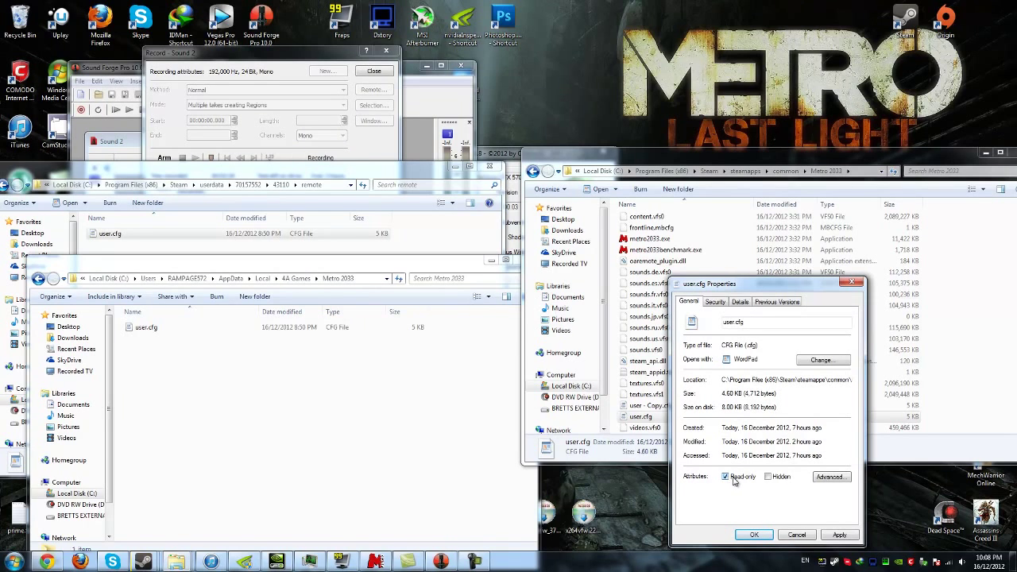
click(763, 535)
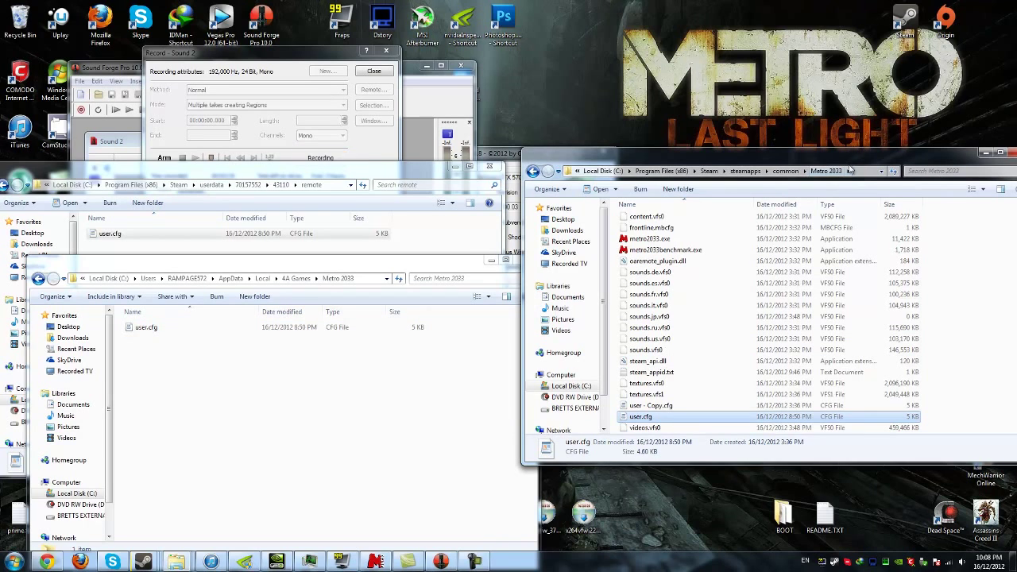
- Bring the AppData Metro 2033 and Steam userdata remote folder windows forward in turn and examine their paths
click(667, 317)
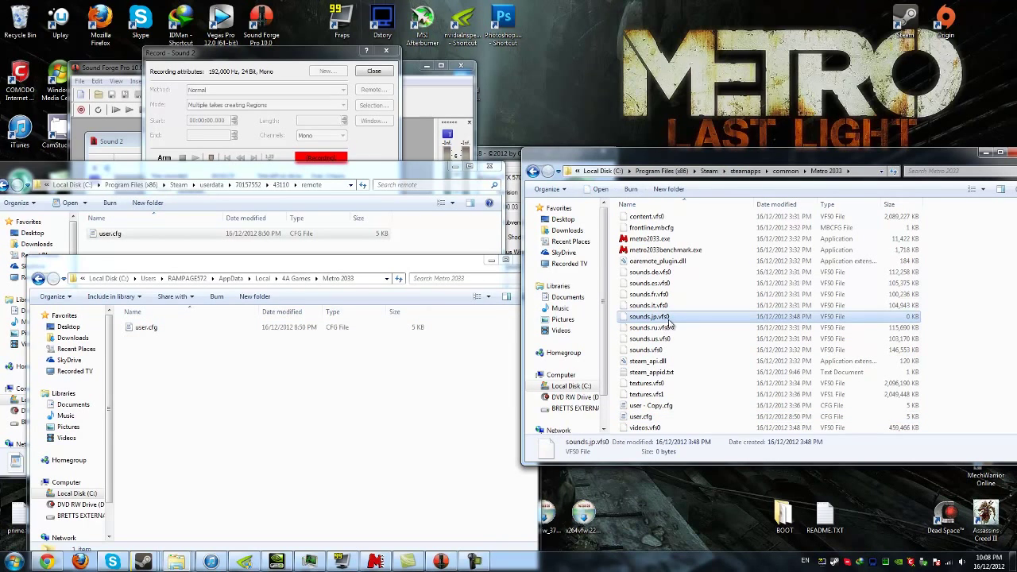
click(333, 379)
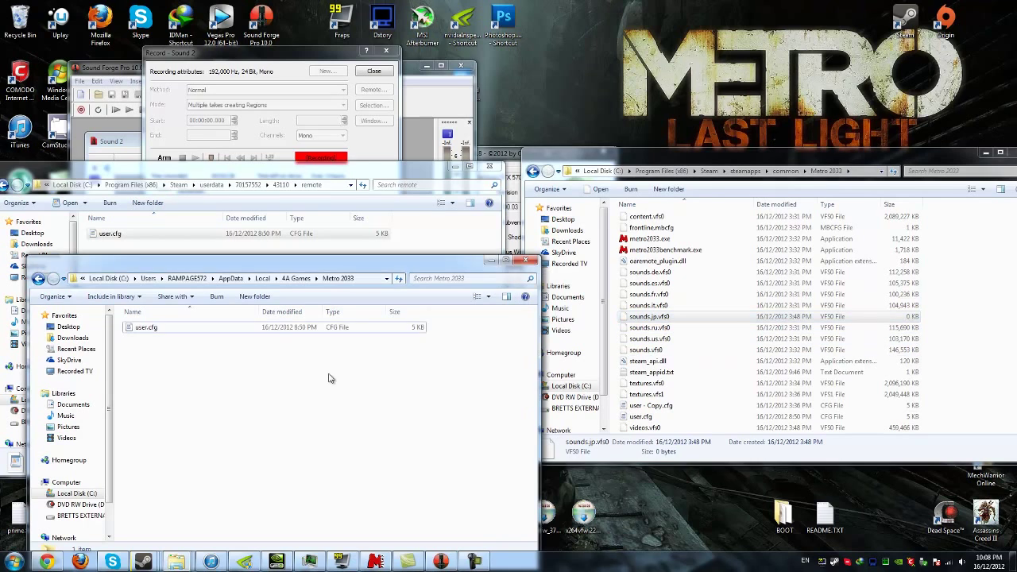
click(368, 281)
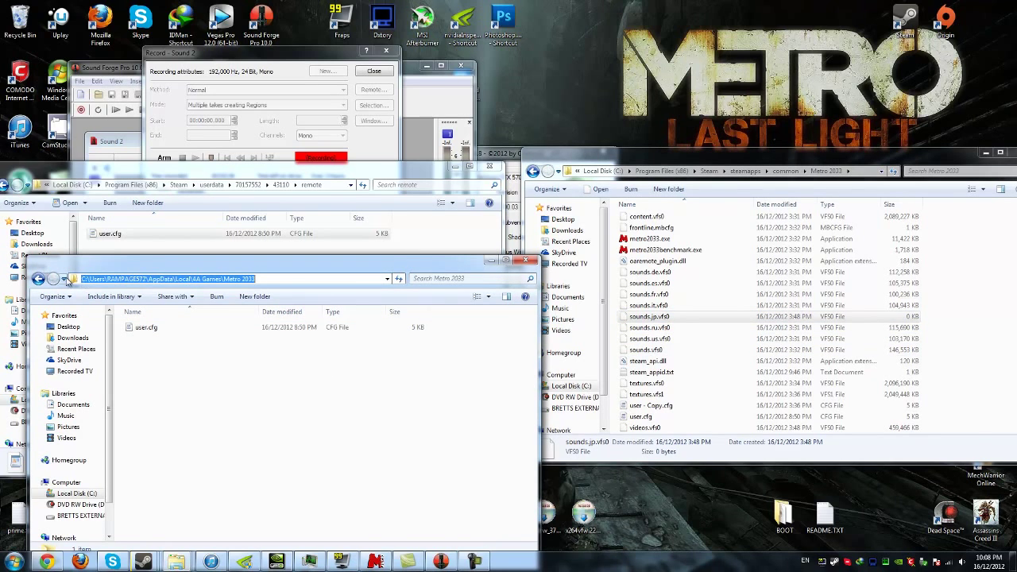
click(247, 380)
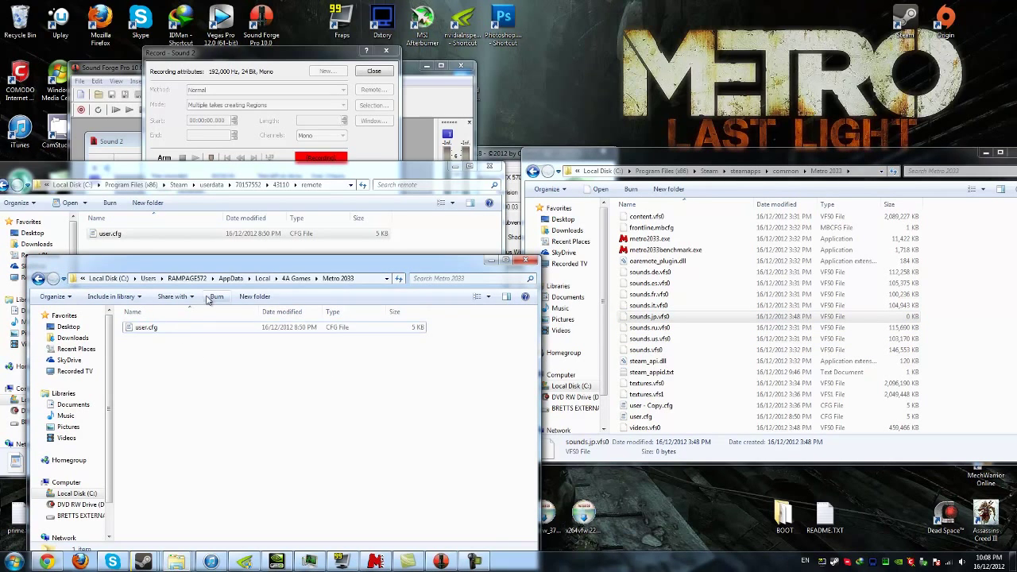
click(333, 186)
click(256, 271)
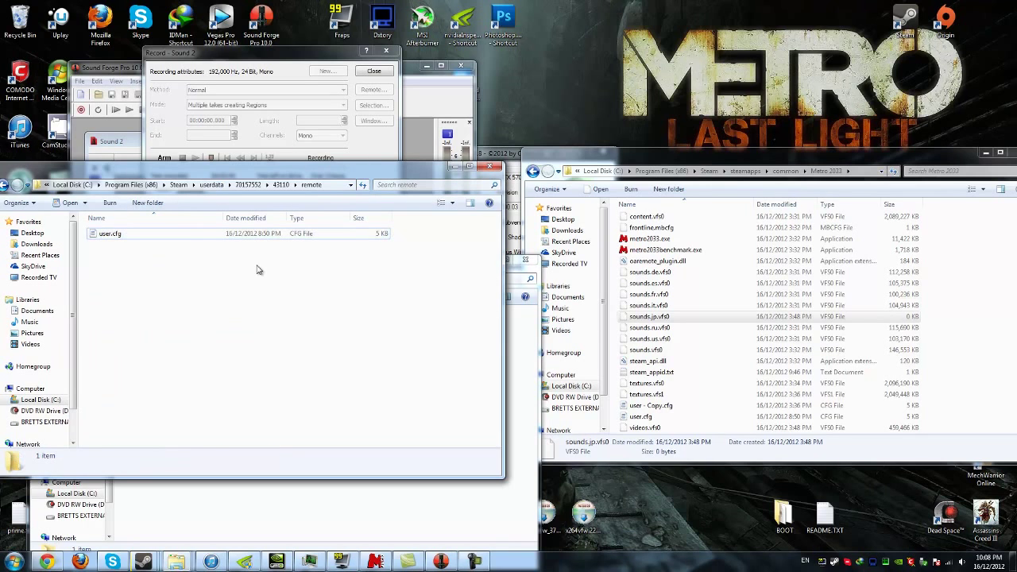
click(291, 527)
- Check the Read-only attribute in the properties of user.cfg in AppData\Local\4A Games\Metro 2033
click(188, 336)
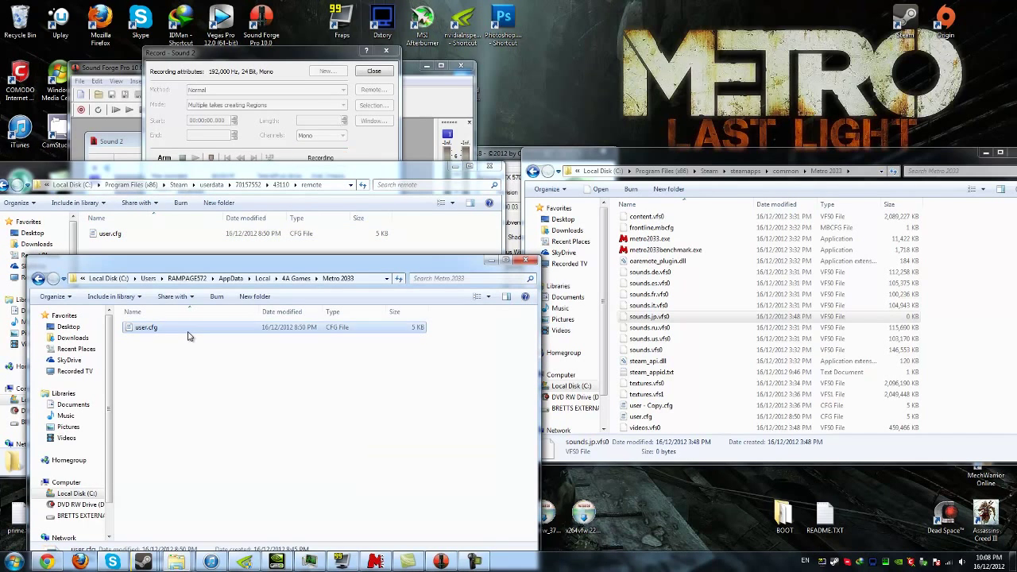
right_click(188, 337)
click(215, 546)
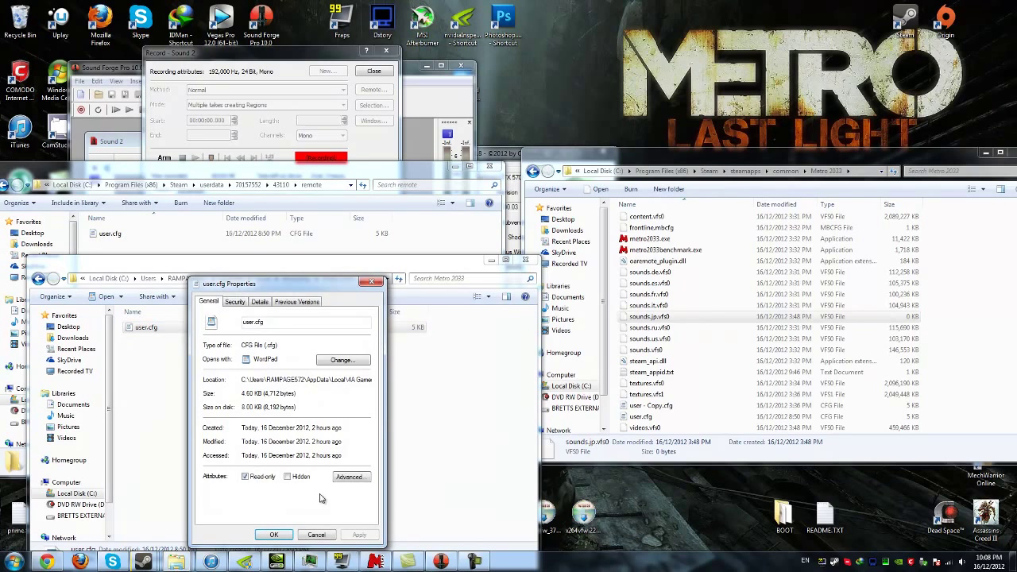
click(273, 534)
- Check the Read-only attribute in the properties of user.cfg in the Steam userdata remote folder and confirm
click(109, 234)
right_click(109, 233)
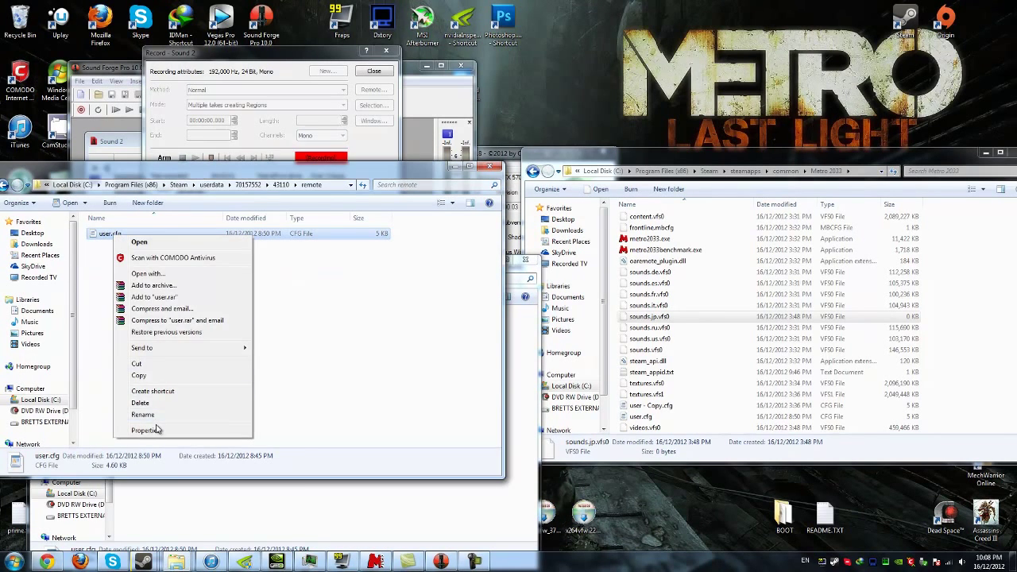
click(145, 430)
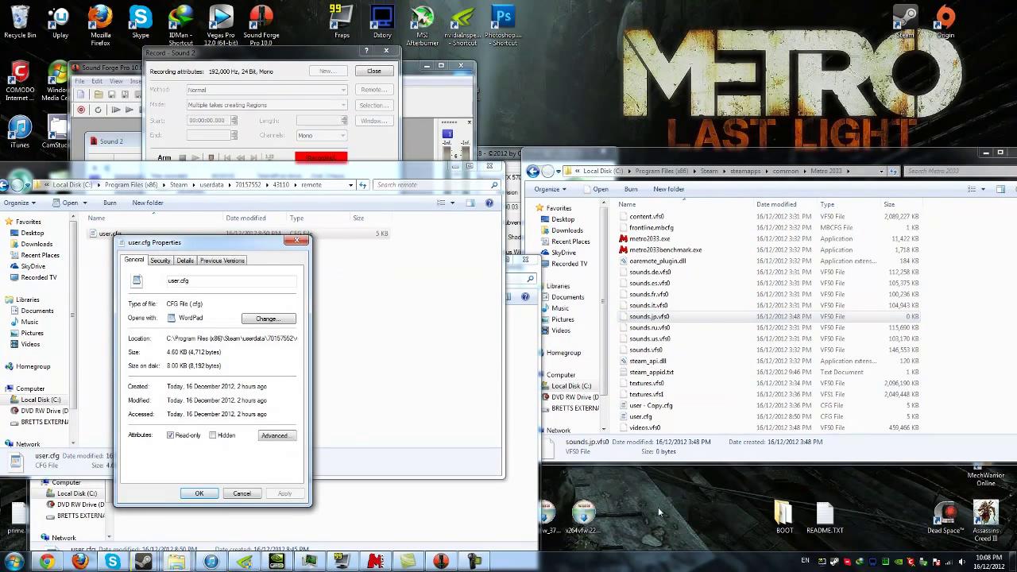
click(200, 494)
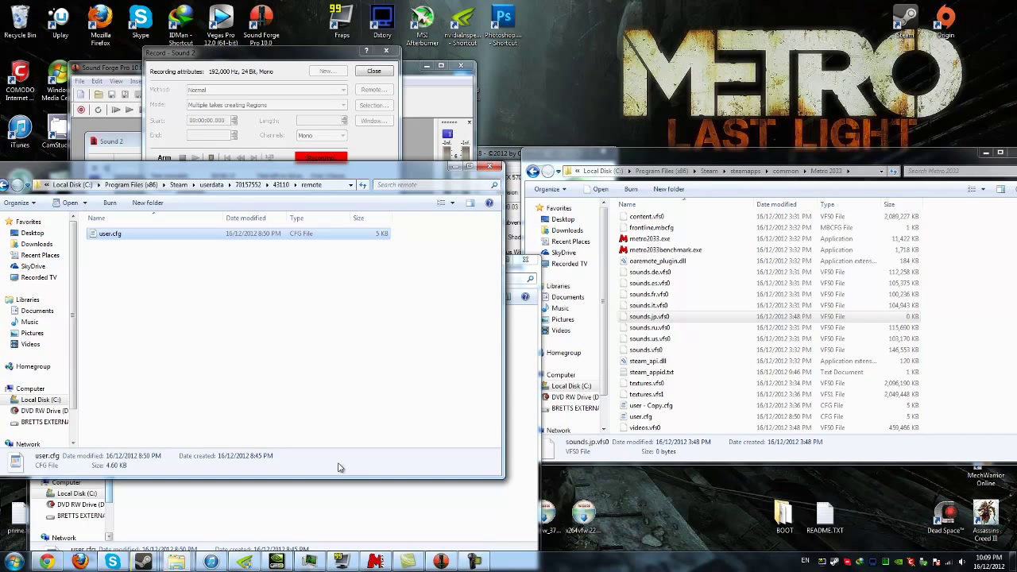
- Move the AppData Metro 2033 folder window aside, and switch to NVIDIA Inspector and NVIDIA Control Panel, placing them side by side
click(357, 497)
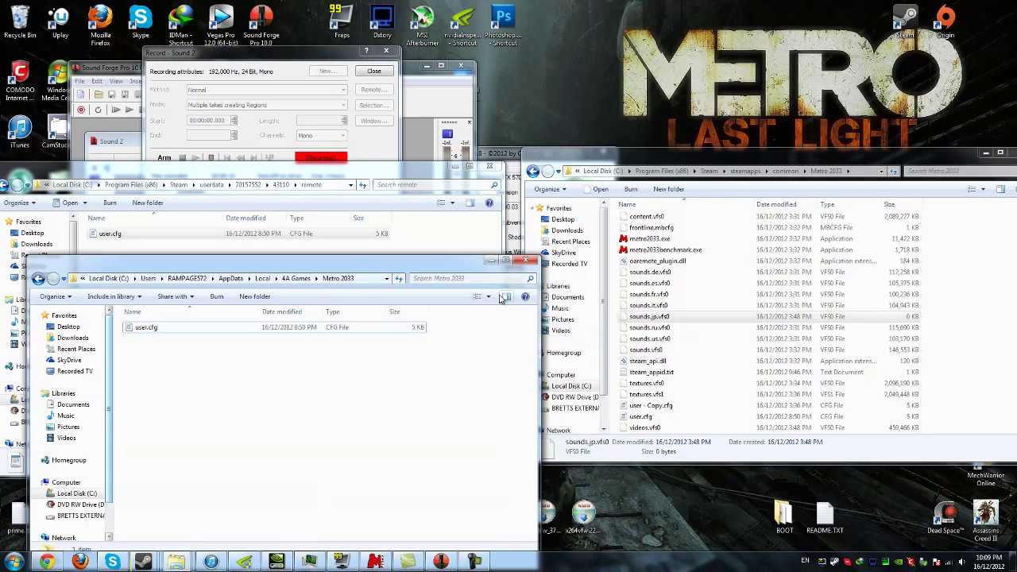
drag(413, 267, 703, 237)
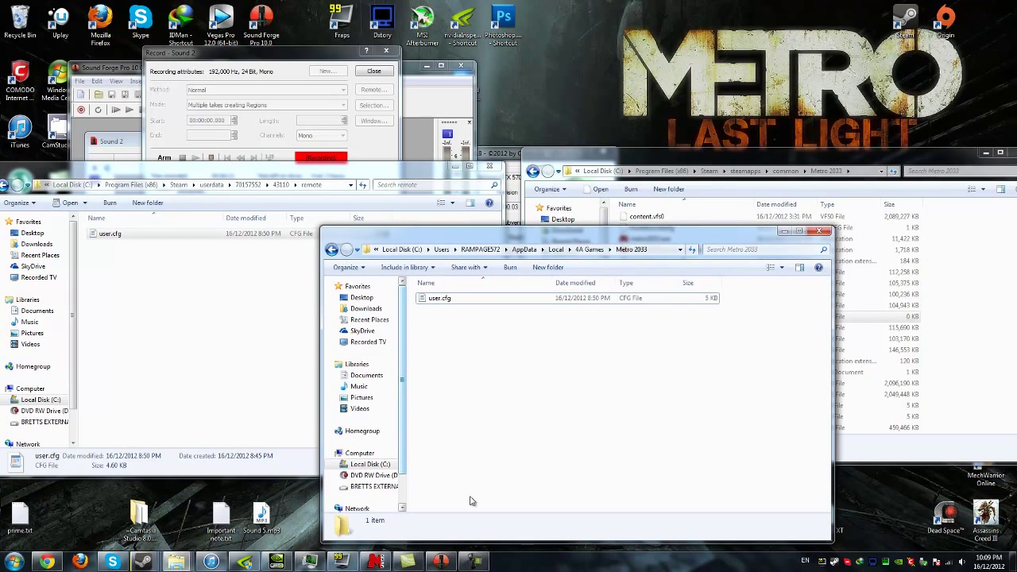
click(244, 562)
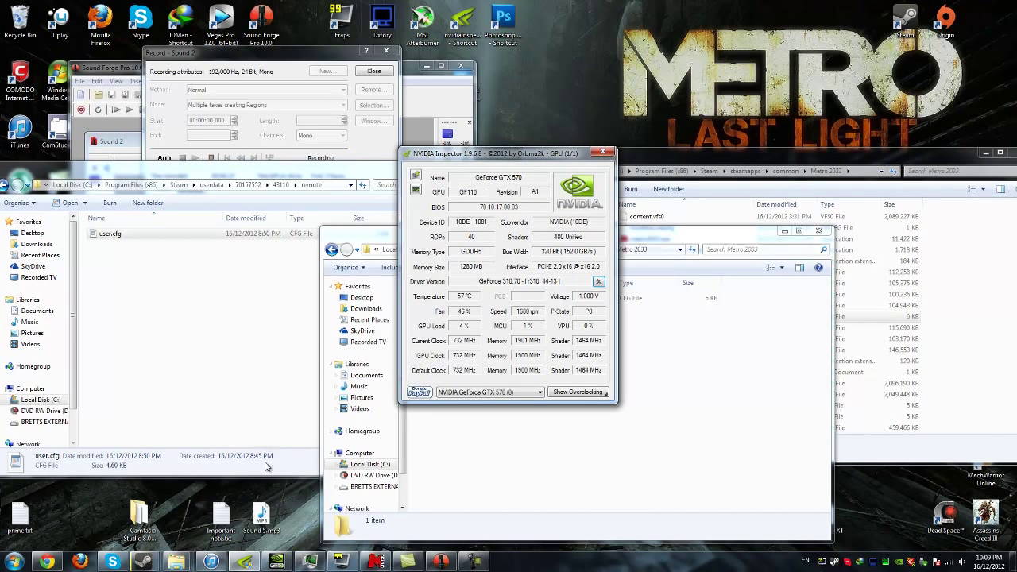
click(276, 562)
drag(685, 85, 261, 175)
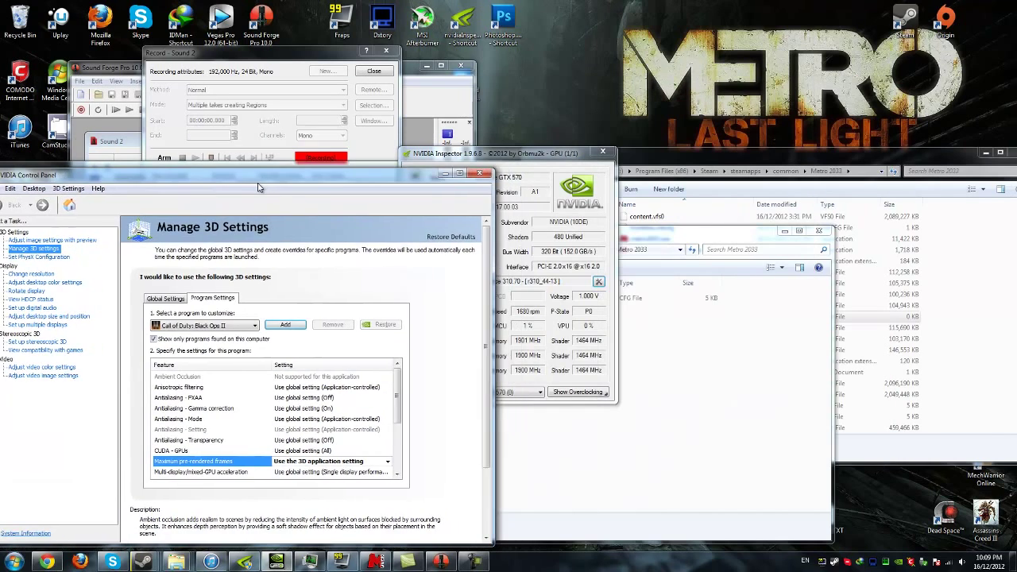
drag(540, 175, 664, 181)
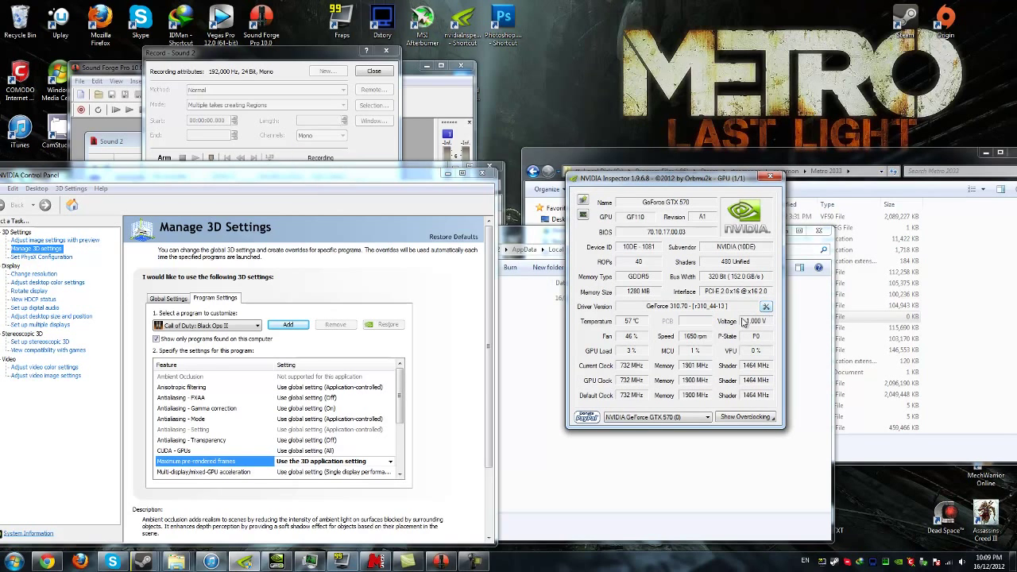
- Open the driver profile settings in NVIDIA Inspector and load the Metro 2033 profile
click(765, 306)
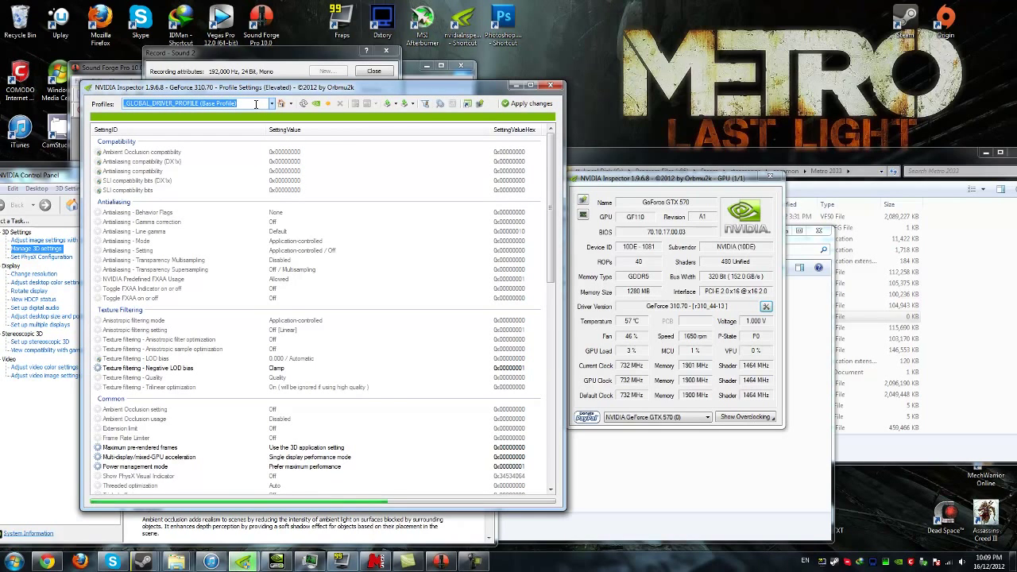
text(metro)
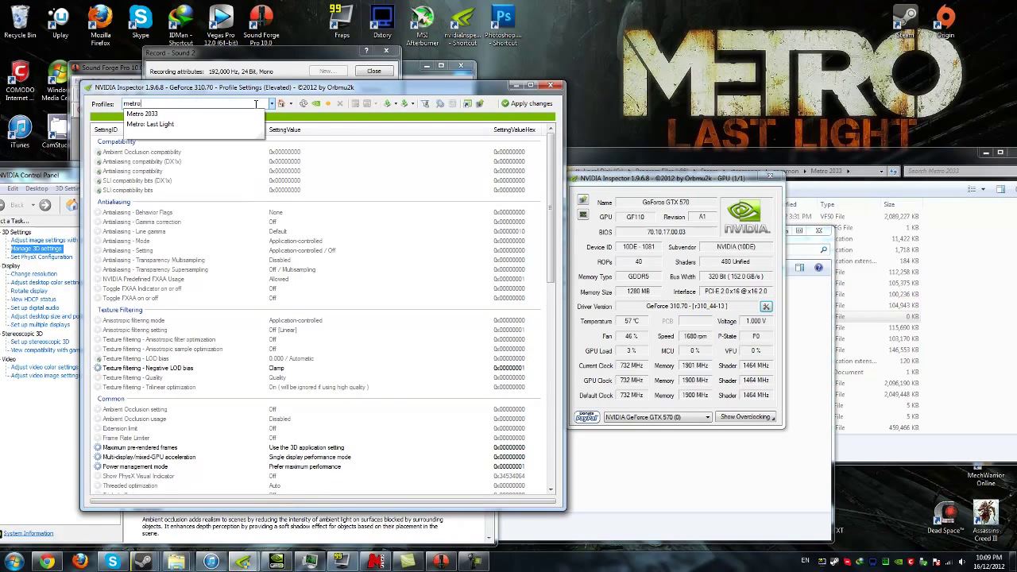
click(210, 114)
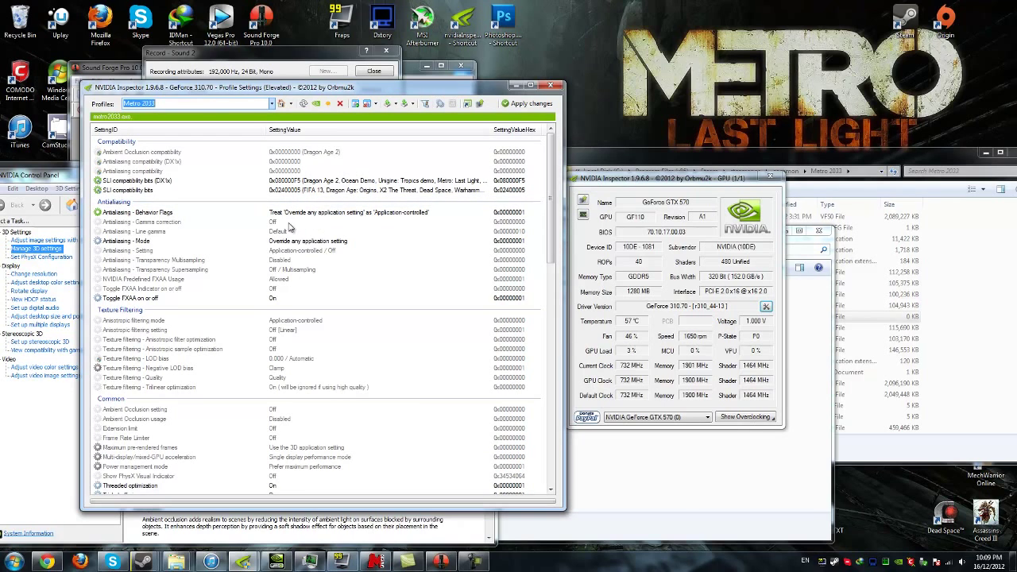
- Examine the choices for Antialiasing - Setting in the Metro 2033 profile and try 2x [2x Multisampling]
click(277, 242)
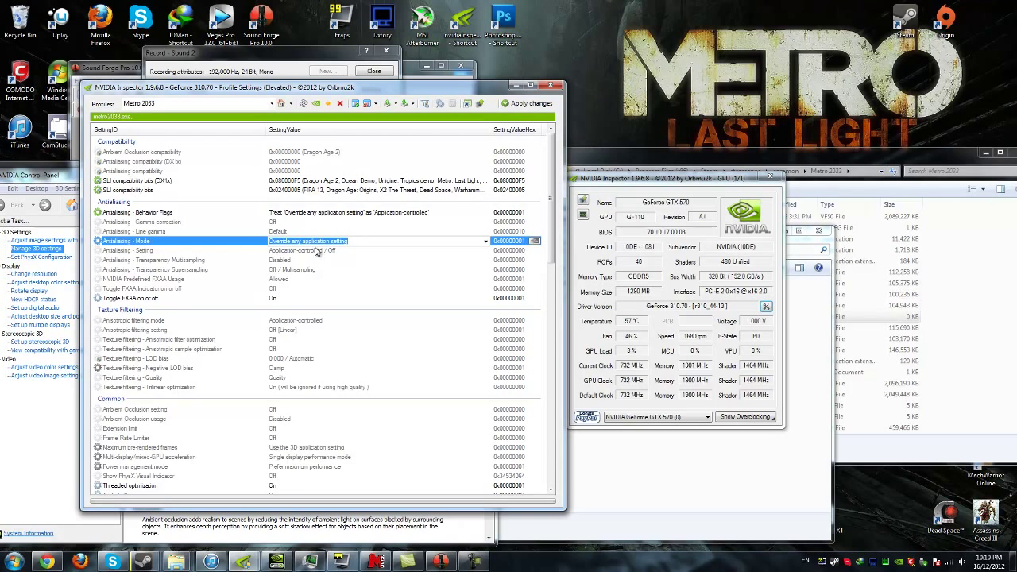
click(307, 252)
click(307, 252)
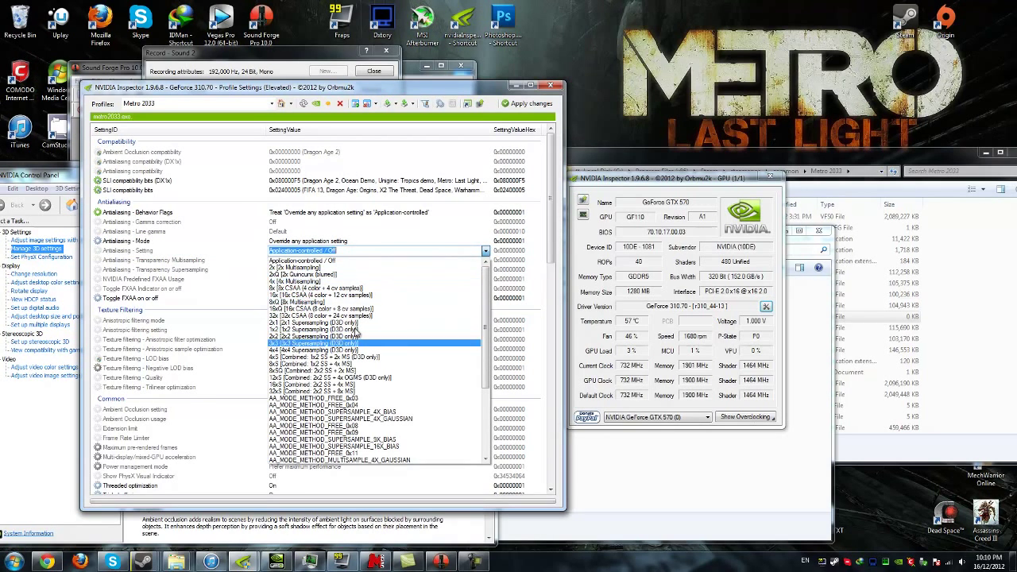
scroll(394, 358, down, 4)
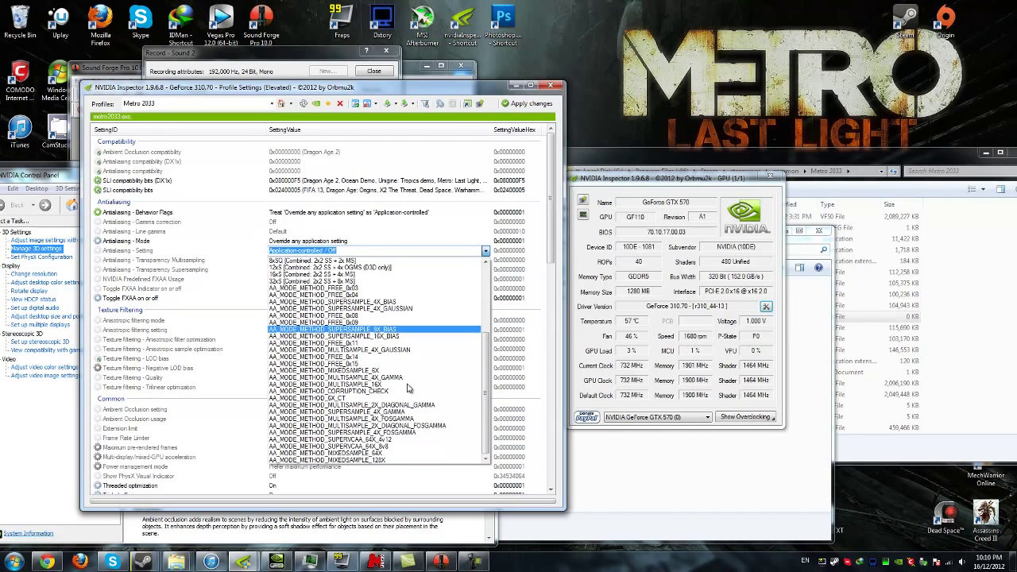
scroll(408, 388, up, 4)
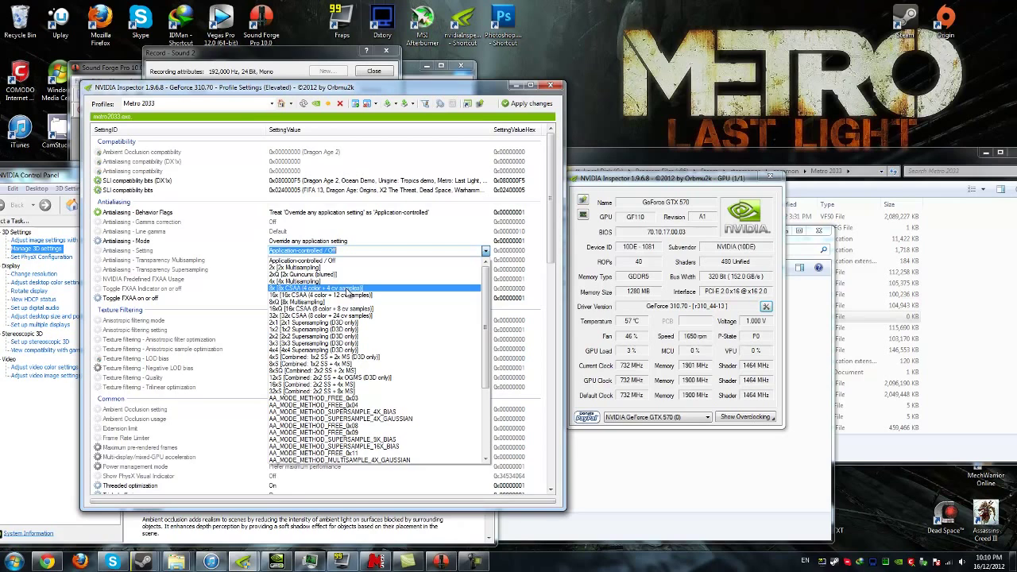
click(321, 264)
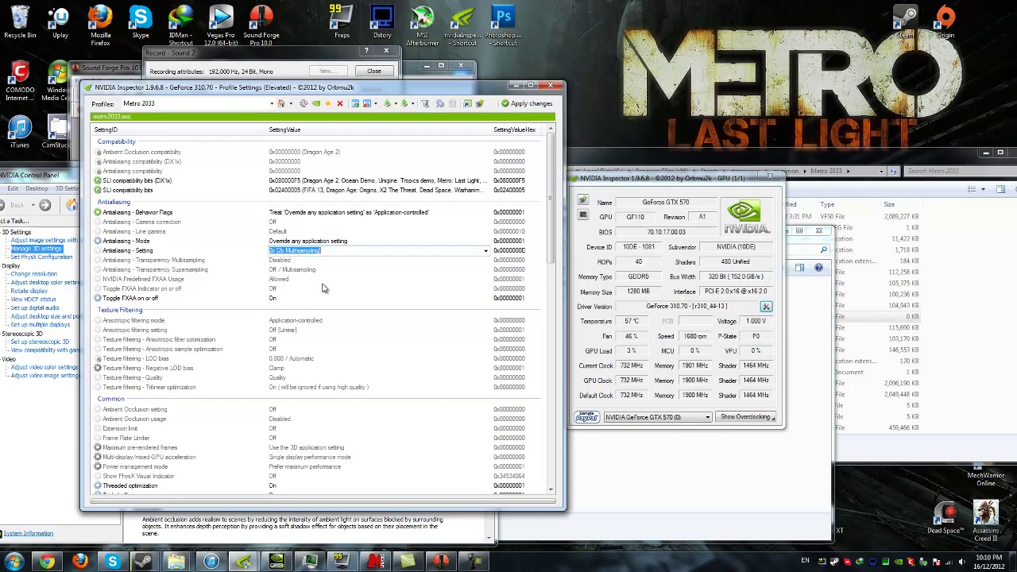
- Review the FXAA, texture filtering and Vertical Sync entries of the Metro 2033 profile, and apply the profile changes
click(336, 295)
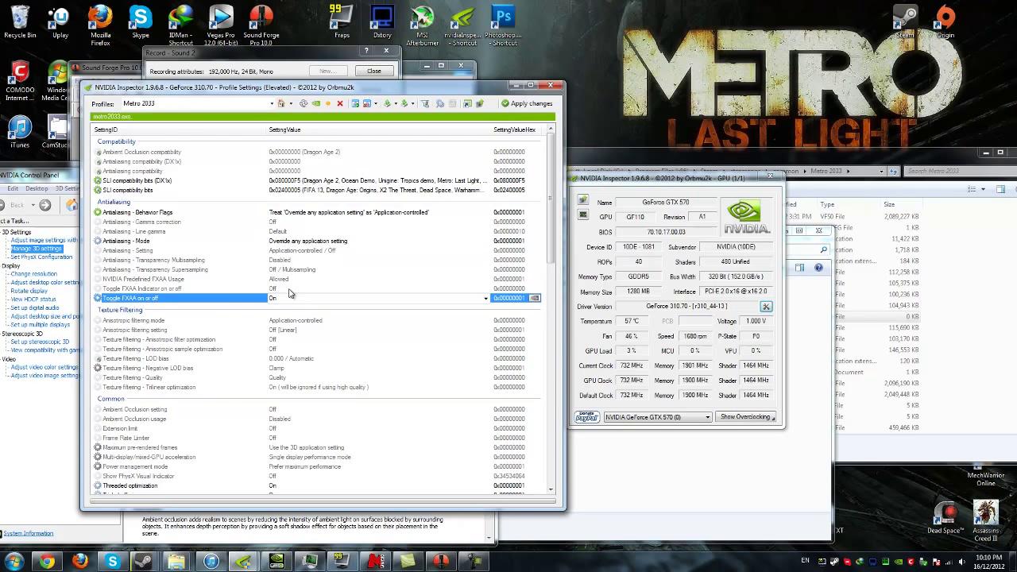
click(138, 287)
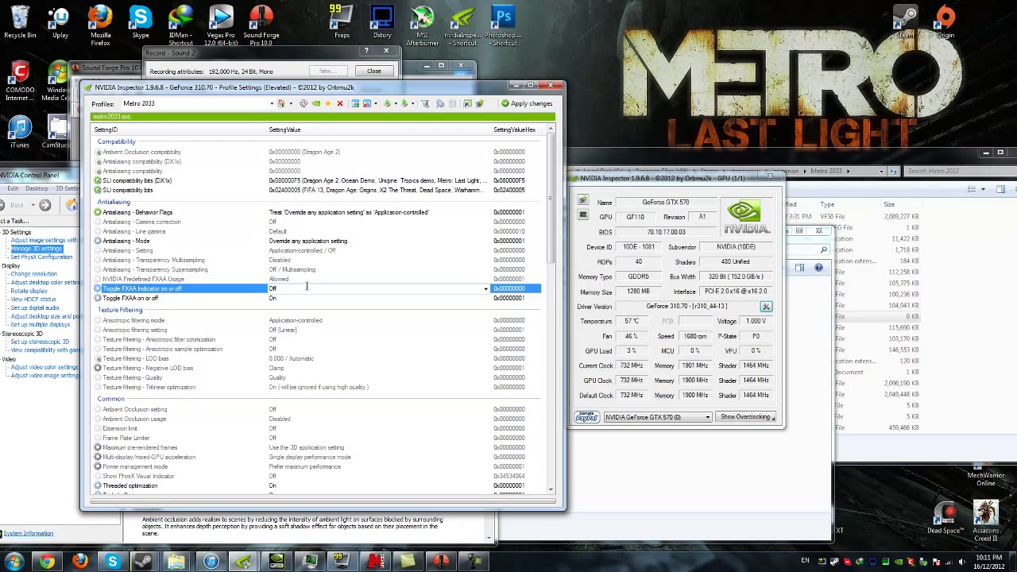
scroll(249, 359, down, 2)
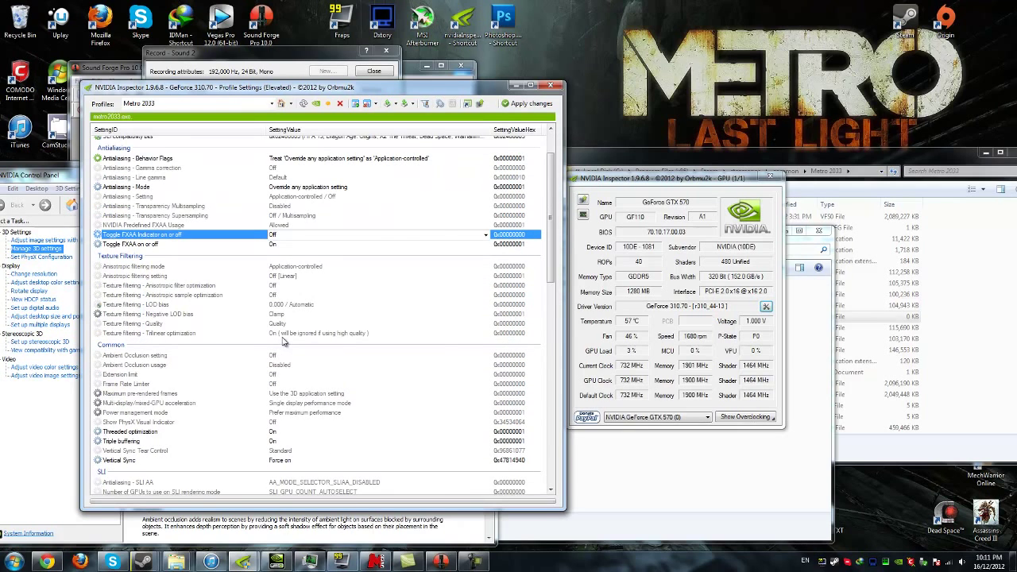
scroll(278, 346, down, 2)
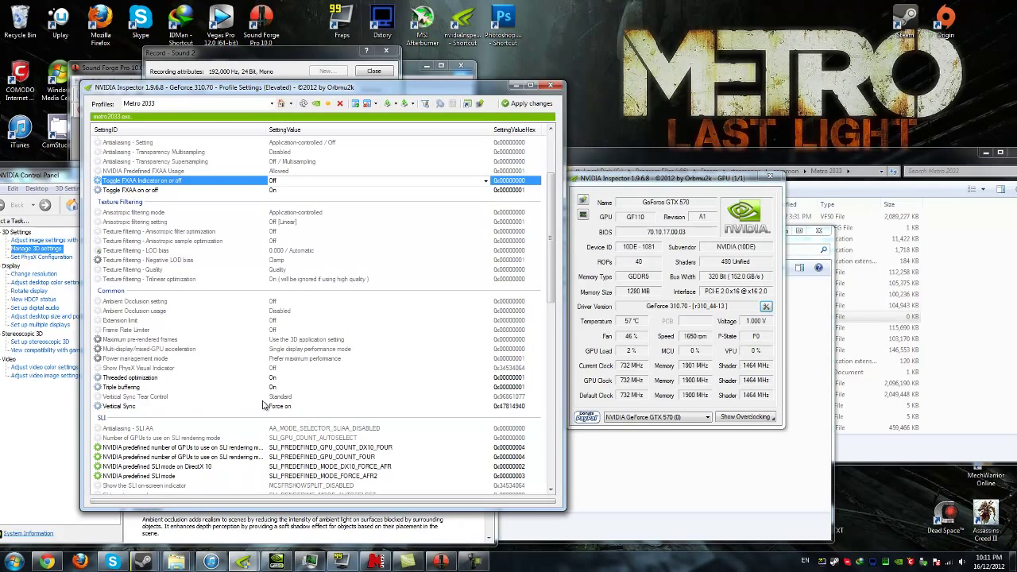
click(527, 104)
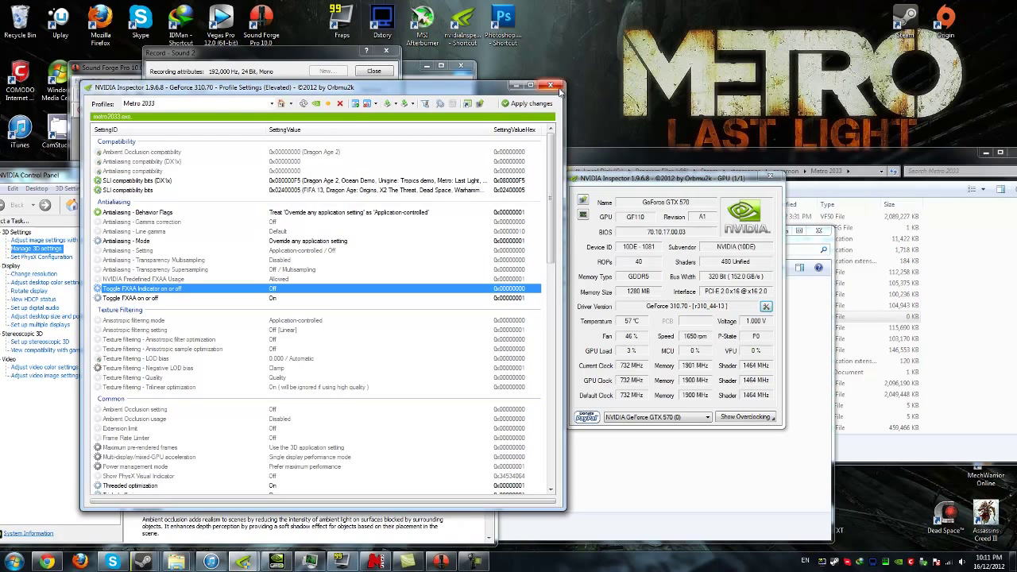
- Move the profile settings window aside and add metro2033.exe from steamapps\common\Metro 2033 to the NVIDIA Control Panel program settings
drag(334, 89, 814, 64)
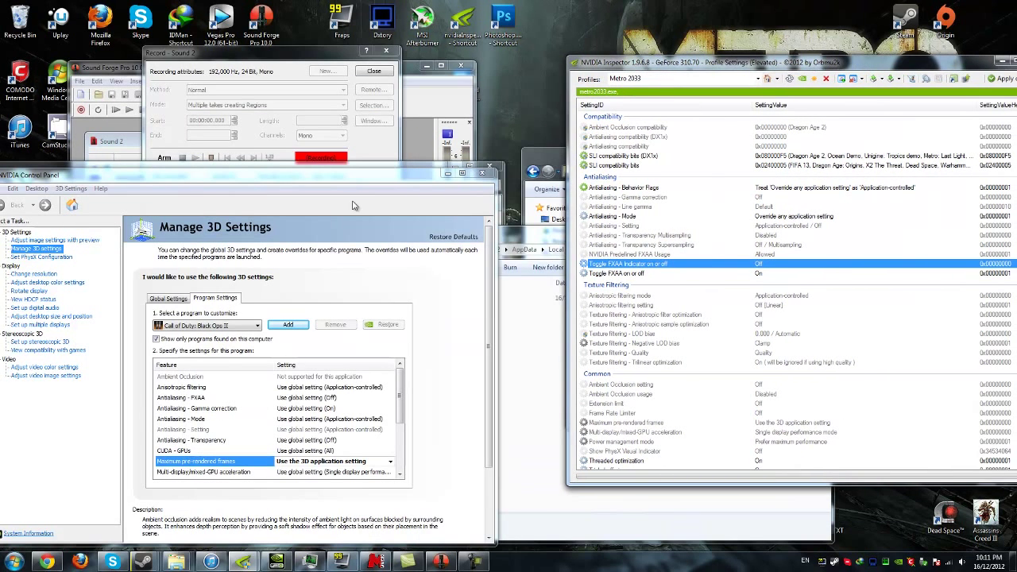
click(278, 325)
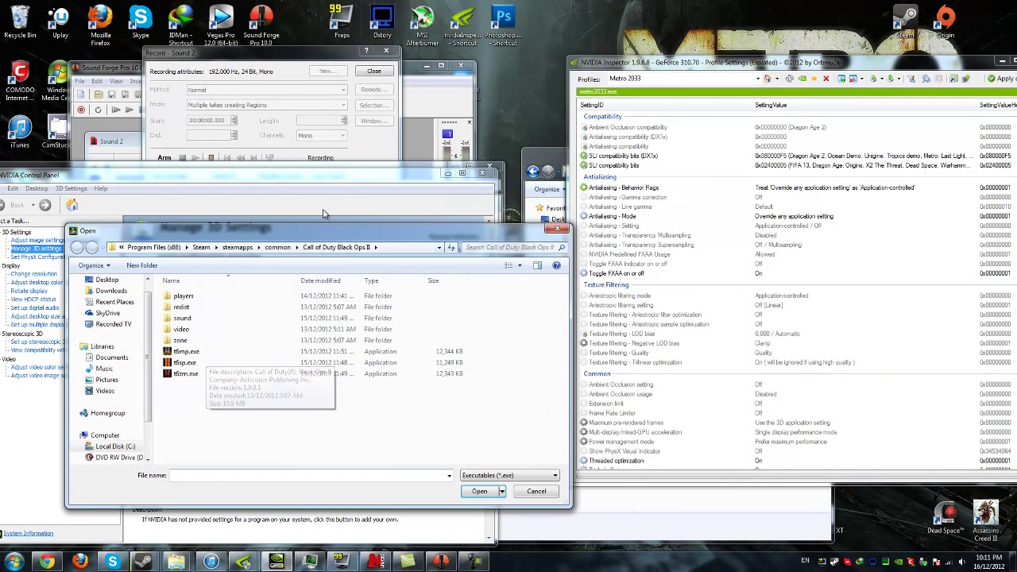
click(279, 247)
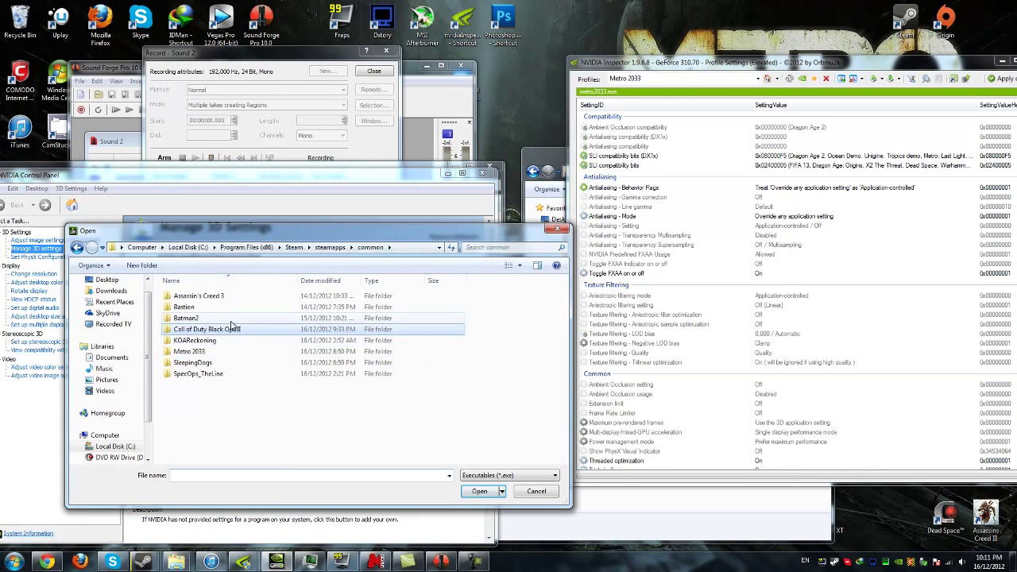
double_click(206, 351)
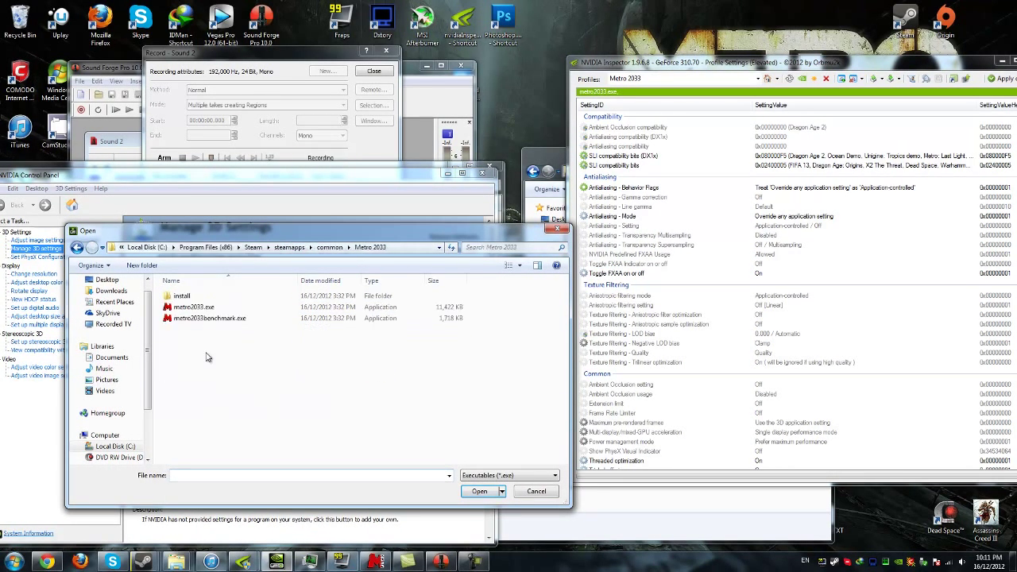
click(209, 306)
click(480, 491)
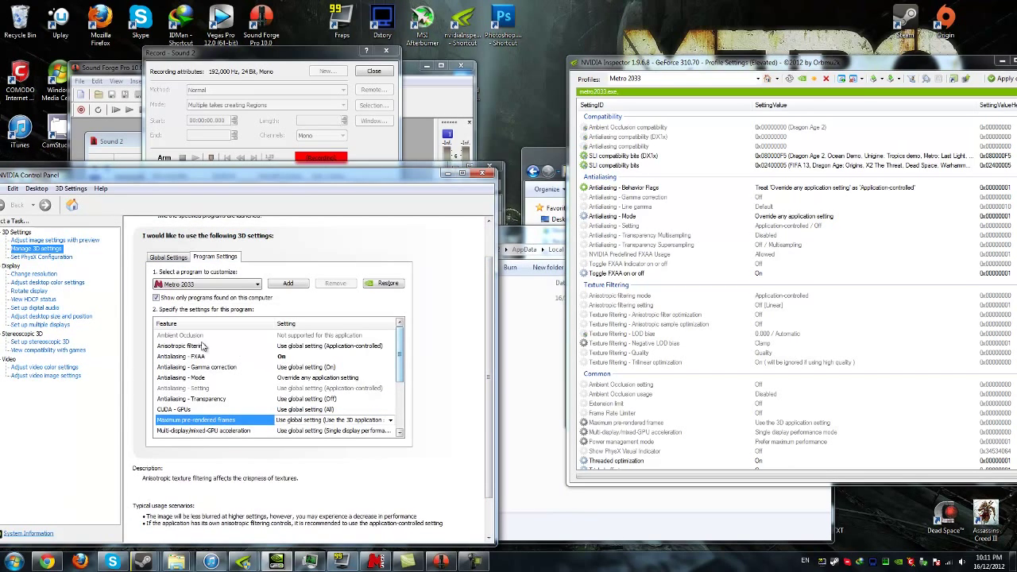
- Open NVIDIA Update, check the available updates and installed graphics driver version, and close it
right_click(877, 563)
click(914, 523)
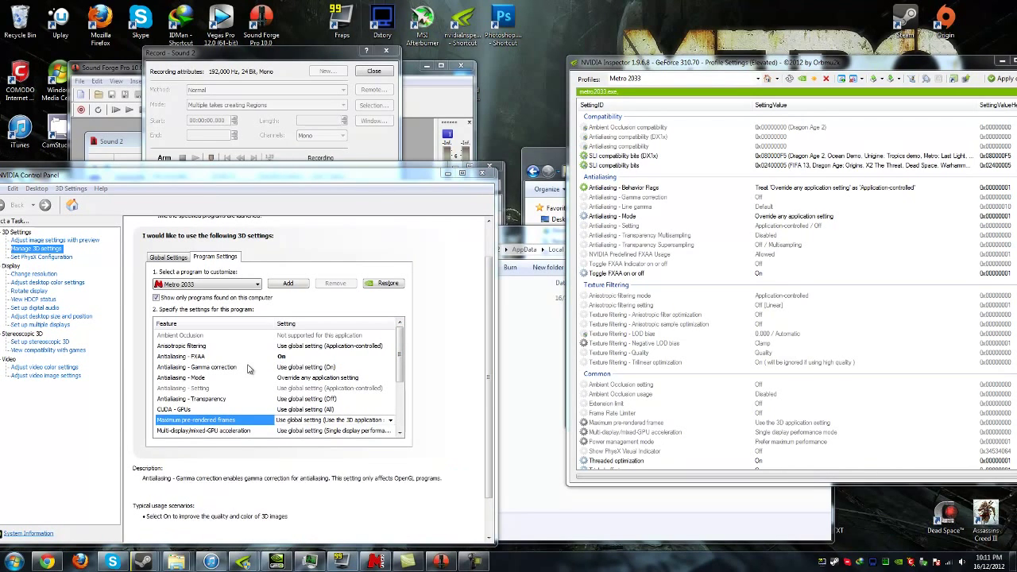
click(395, 162)
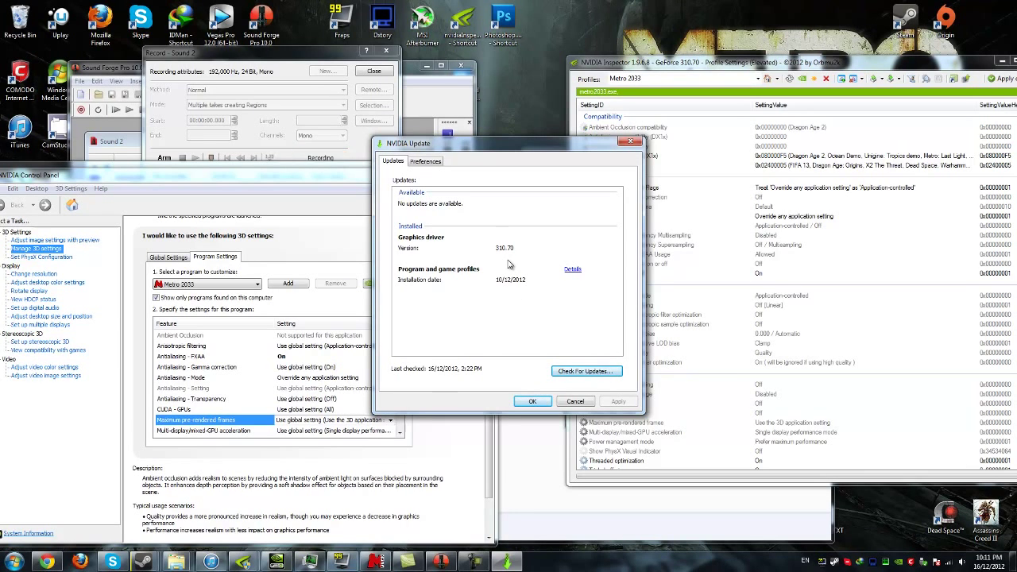
click(522, 402)
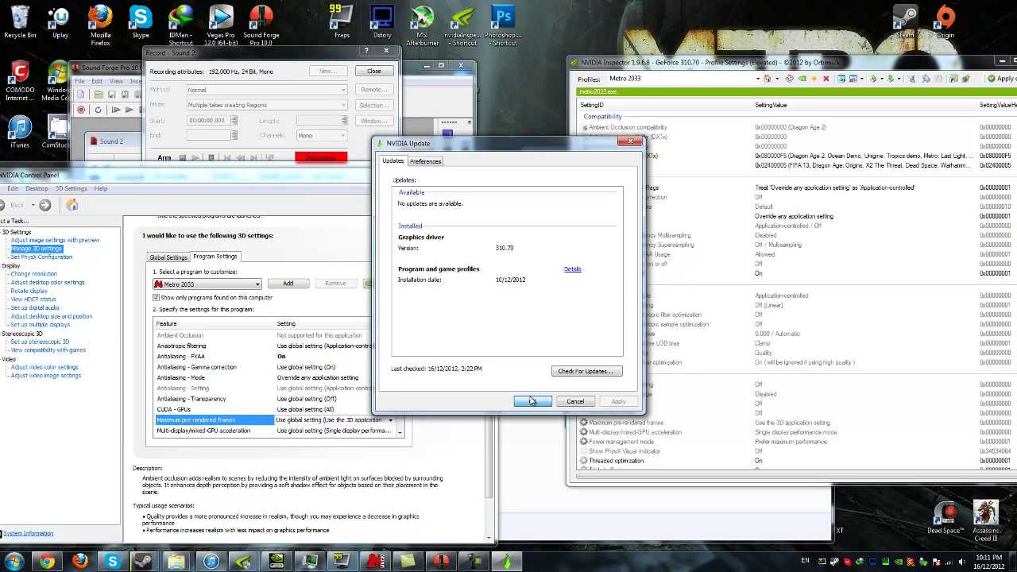
click(531, 402)
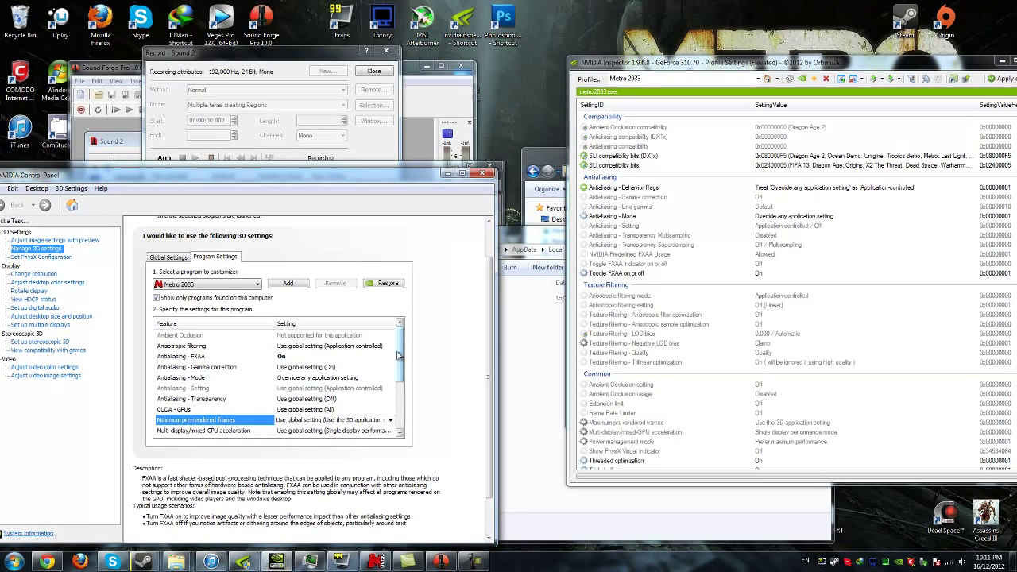
- Review the Power management mode choices in the Metro 2033 program settings, and select the Multi-display/mixed-GPU acceleration feature
drag(400, 356, 419, 397)
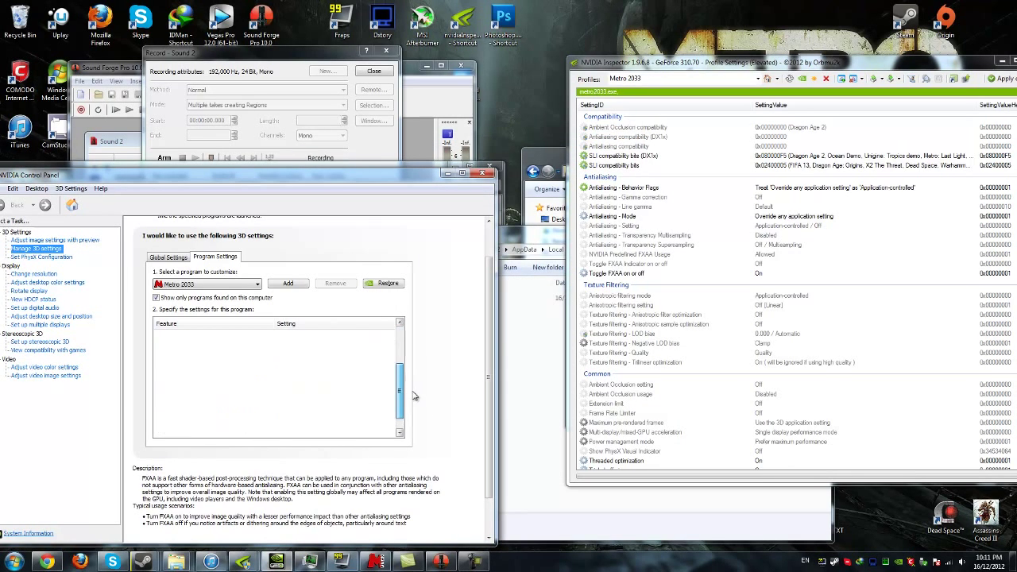
click(241, 388)
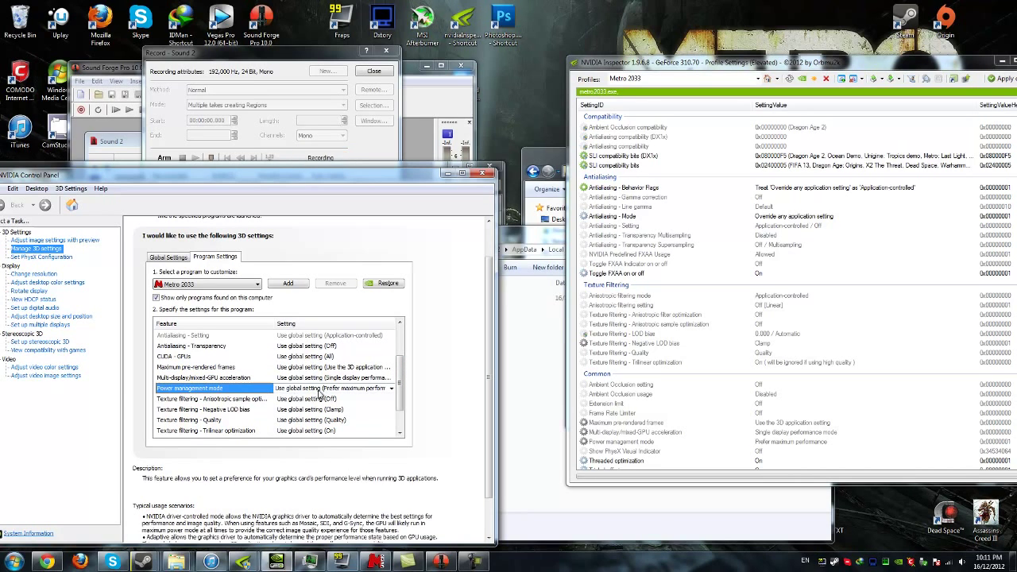
click(326, 388)
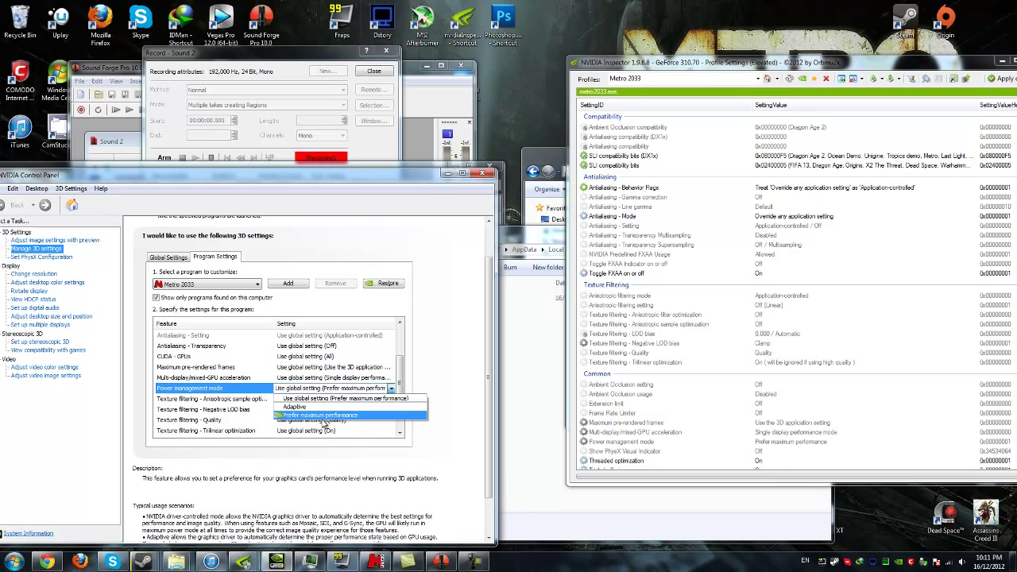
click(401, 379)
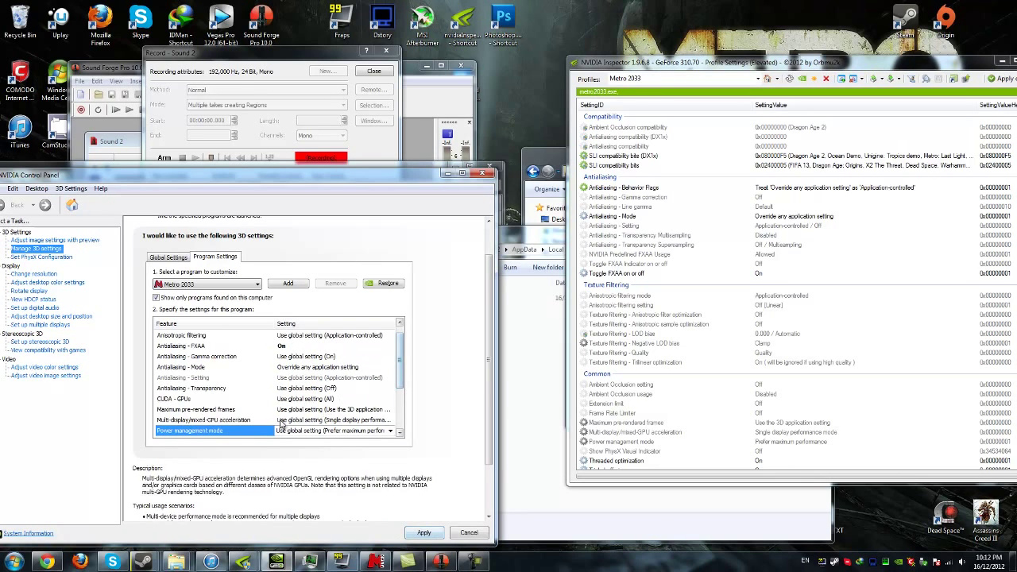
click(207, 420)
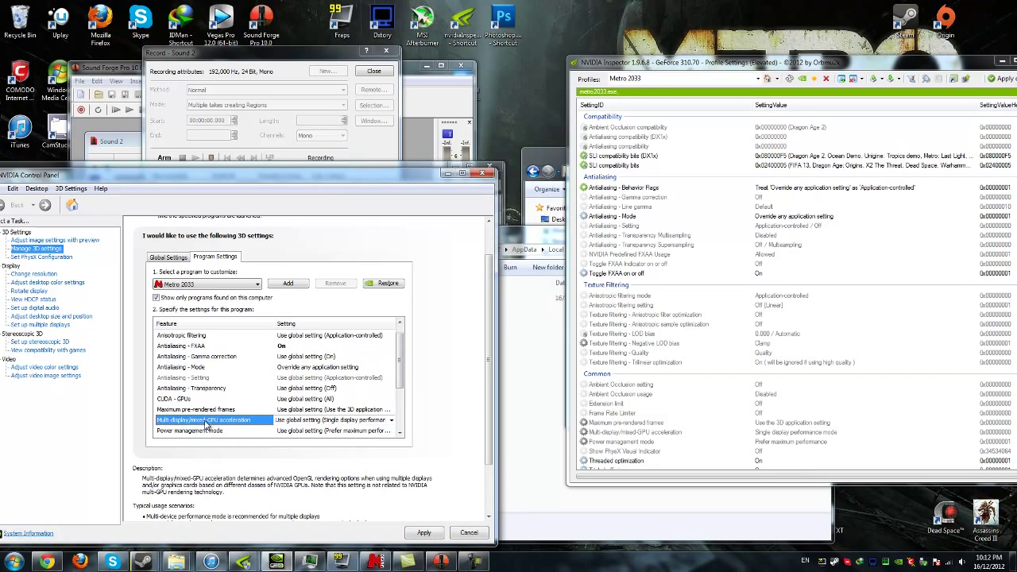
- Review the choices for Multi-display/mixed-GPU acceleration in the Metro 2033 program settings without changing the option
click(304, 420)
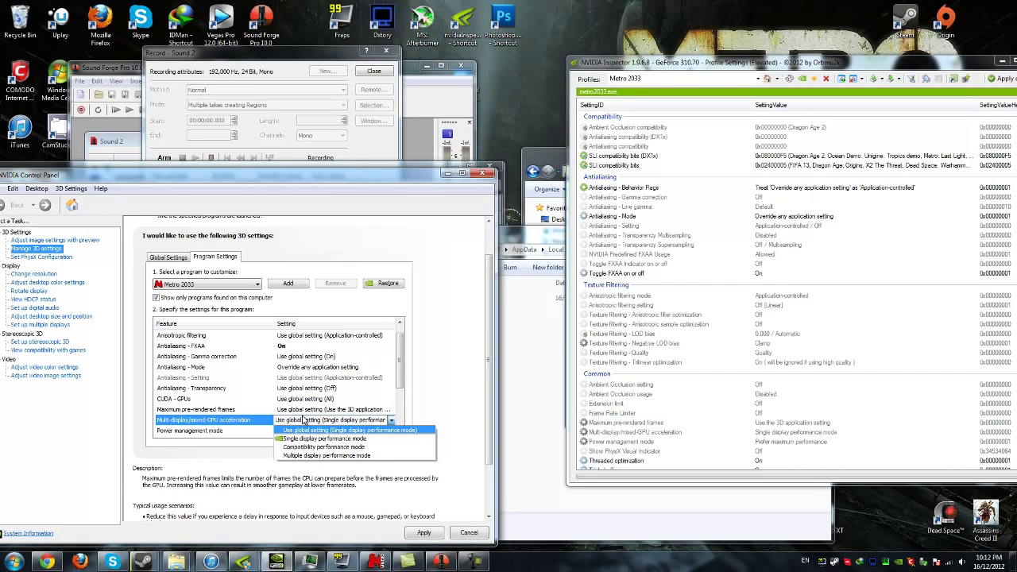
click(304, 421)
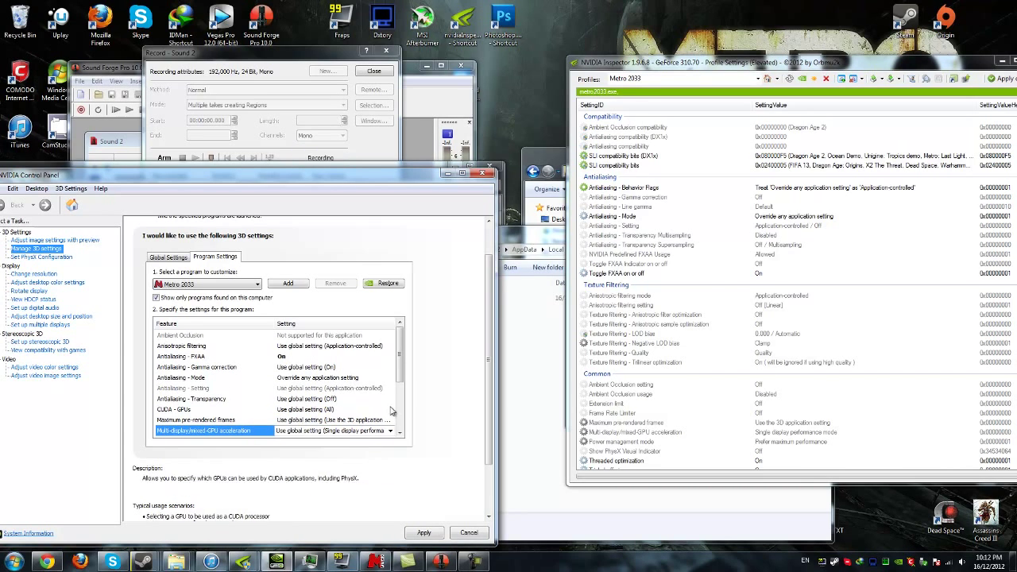
- Review the Threaded optimization, Triple buffering and Vertical sync entries for Metro 2033, and close the driver settings without applying changes
drag(402, 373, 407, 426)
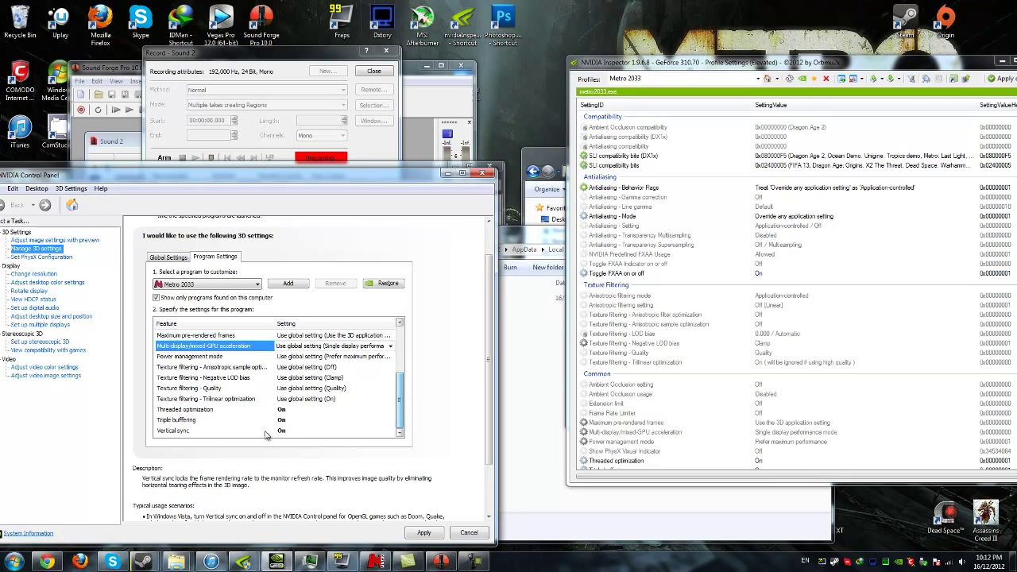
click(172, 410)
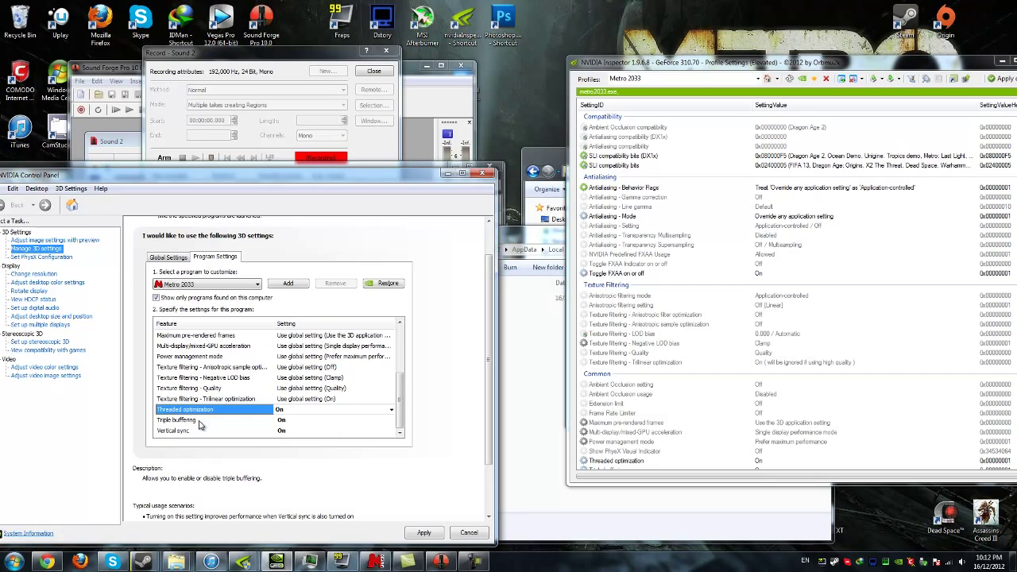
click(198, 421)
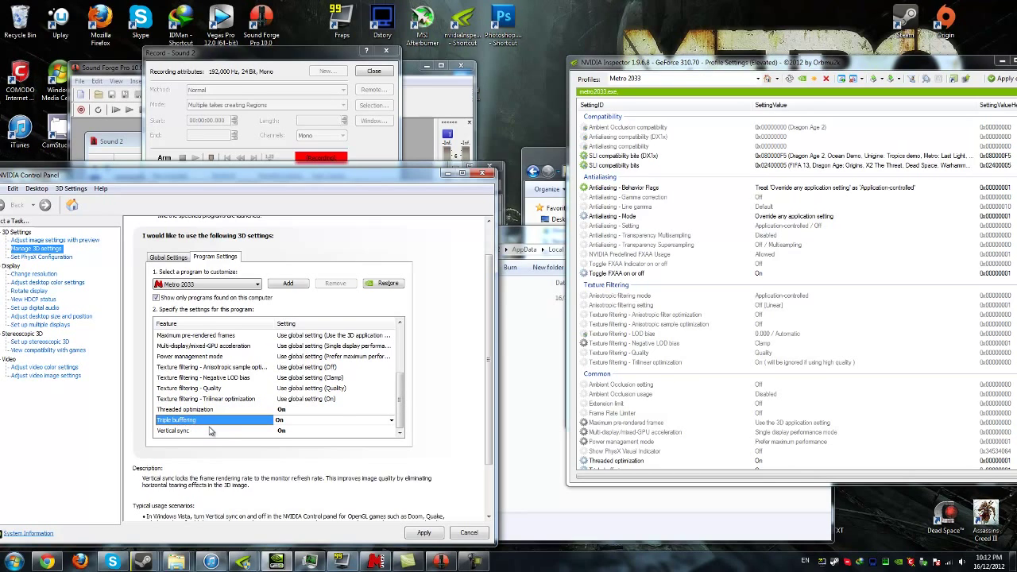
click(183, 432)
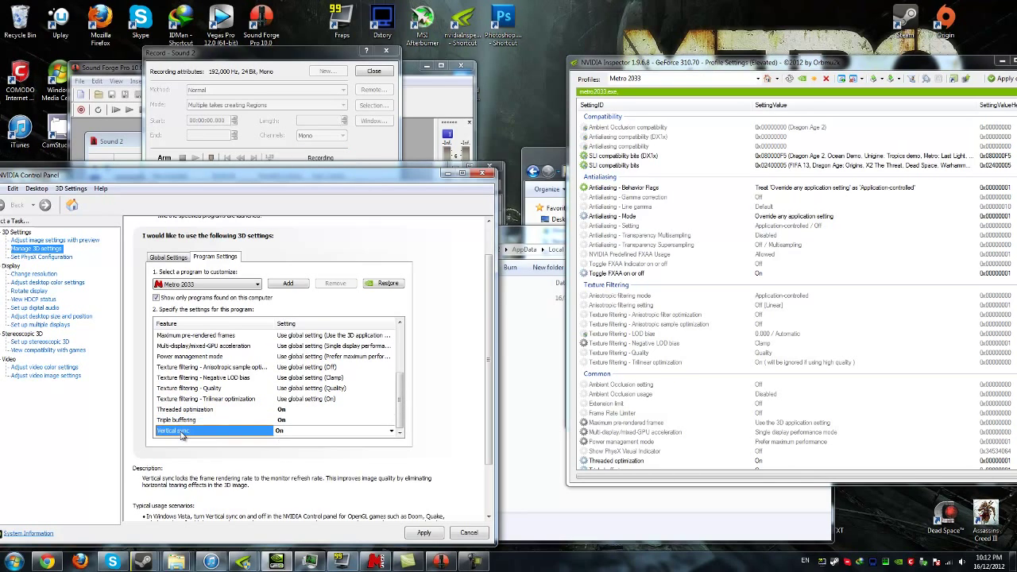
click(466, 533)
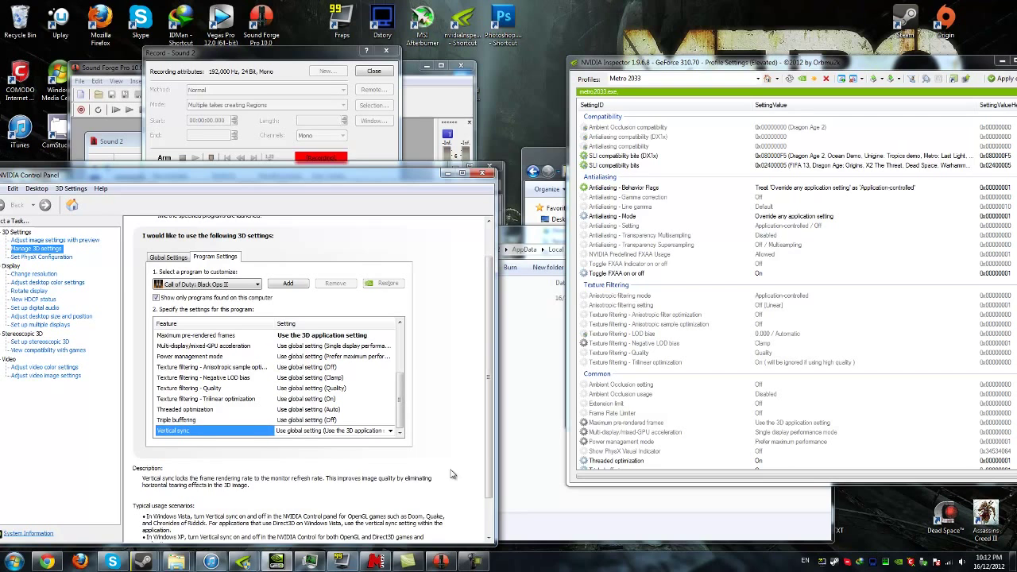
click(482, 172)
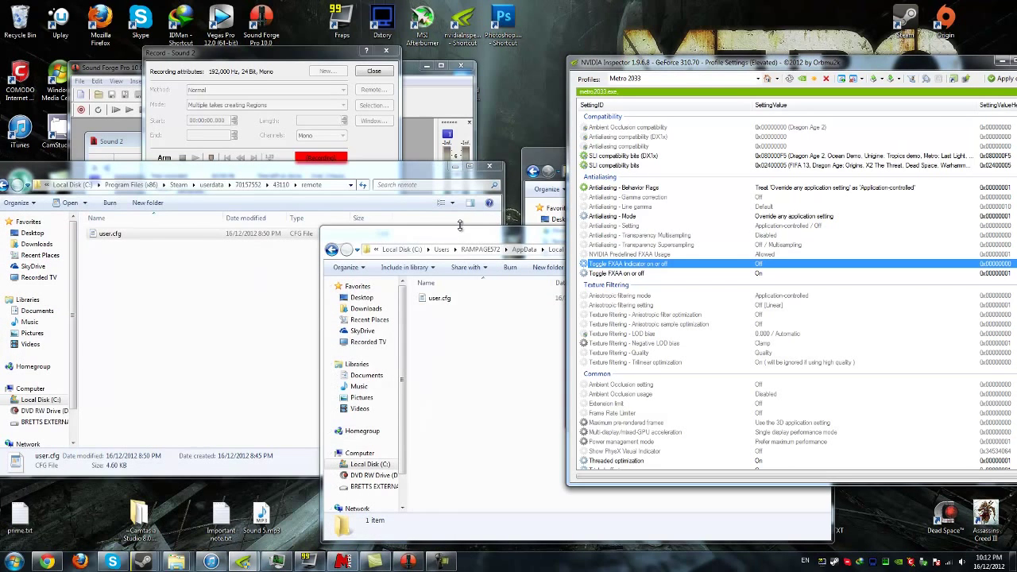
- Check the Read-only attribute in the properties of user.cfg in AppData\Local\4A Games\Metro 2033, and close that folder window
drag(459, 229, 172, 226)
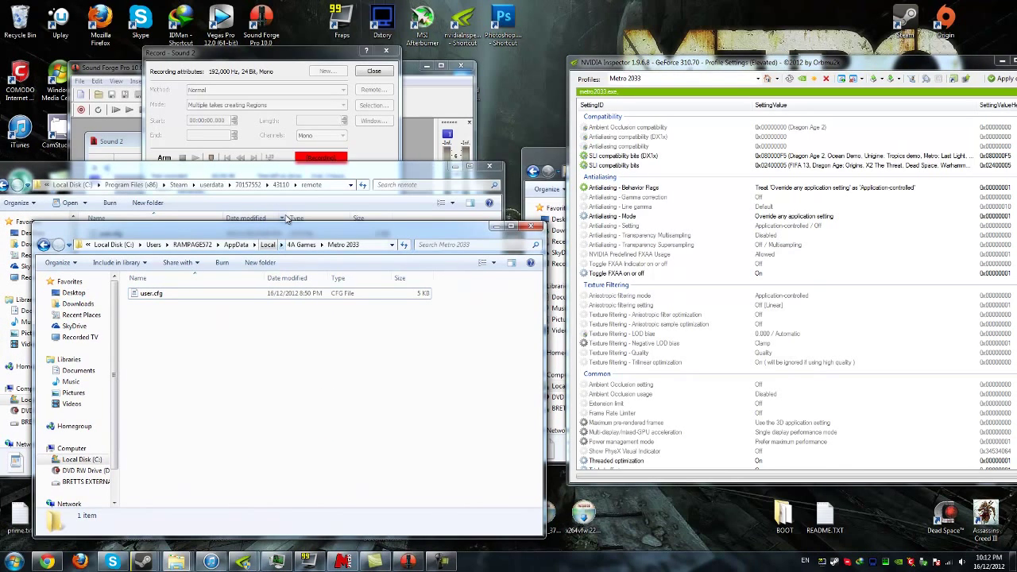
click(233, 298)
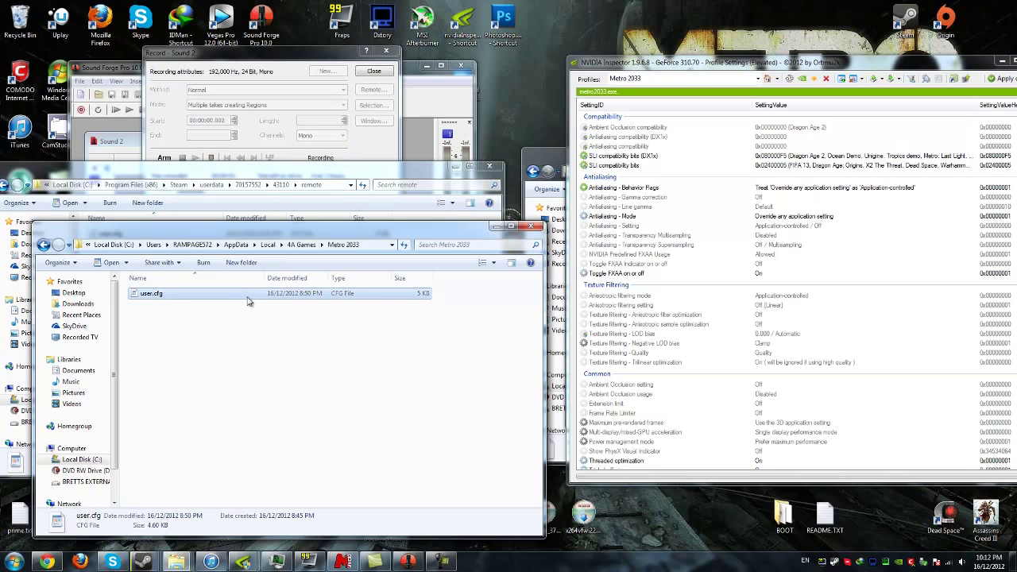
right_click(247, 297)
click(287, 508)
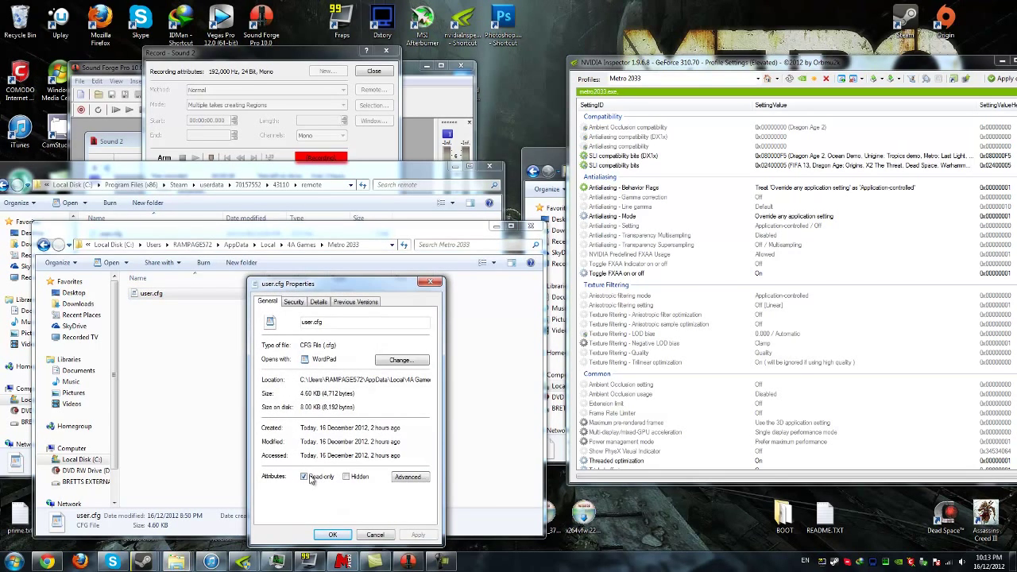
click(335, 535)
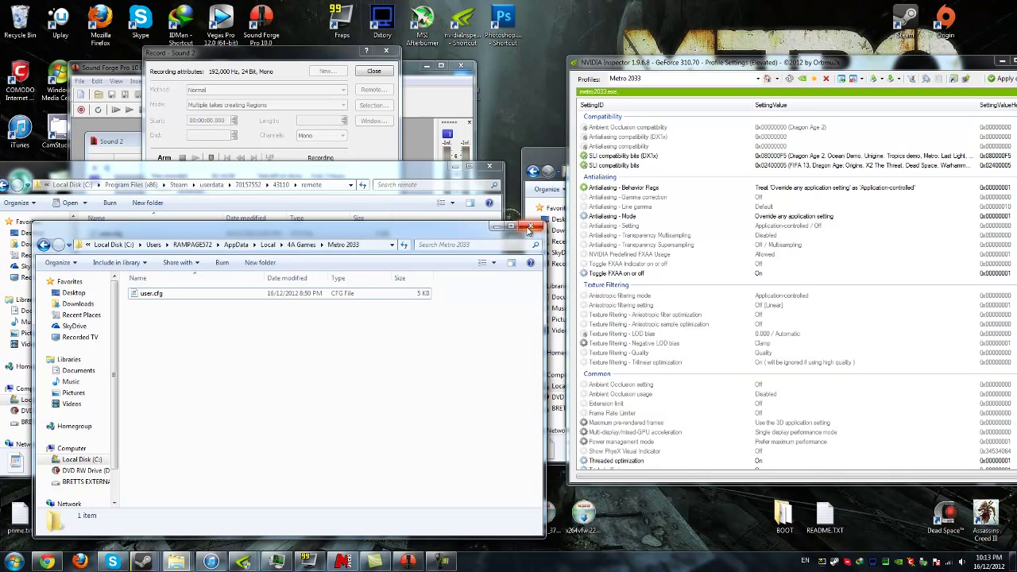
click(530, 231)
- Move the Steam remote folder window clear of the Record dialog, and stop the Sound Forge audio recording
drag(408, 174, 423, 210)
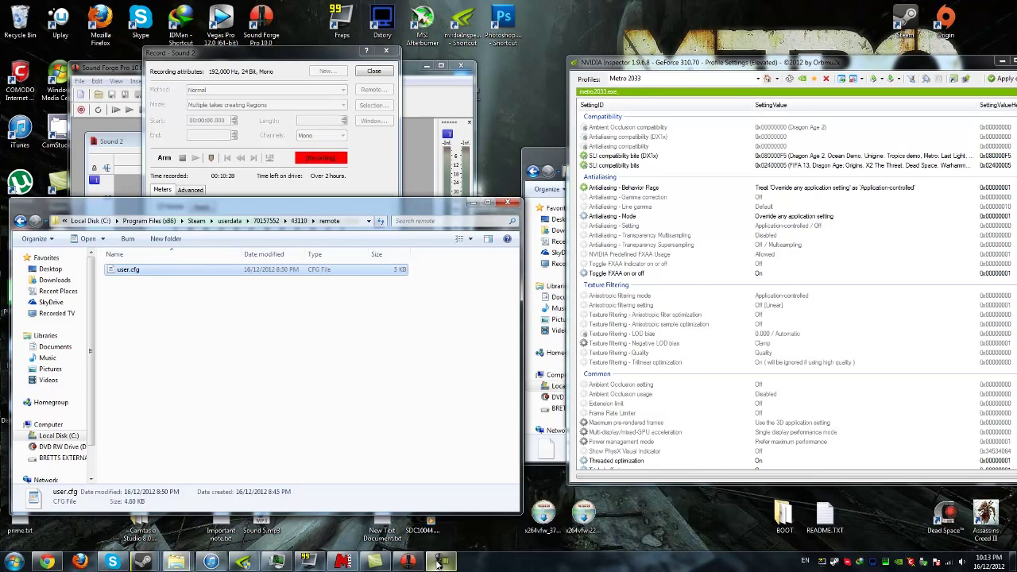
click(182, 162)
click(182, 161)
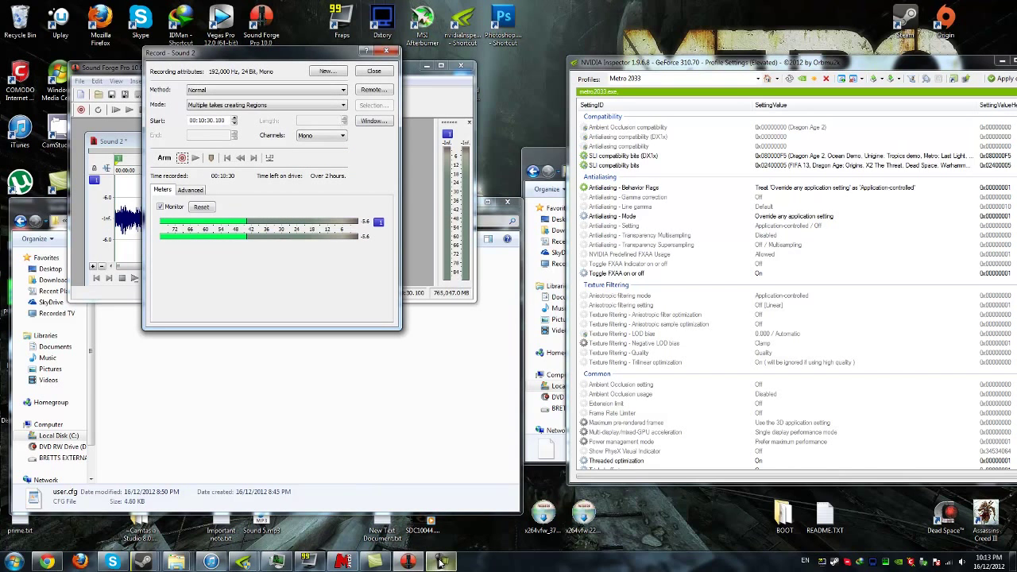